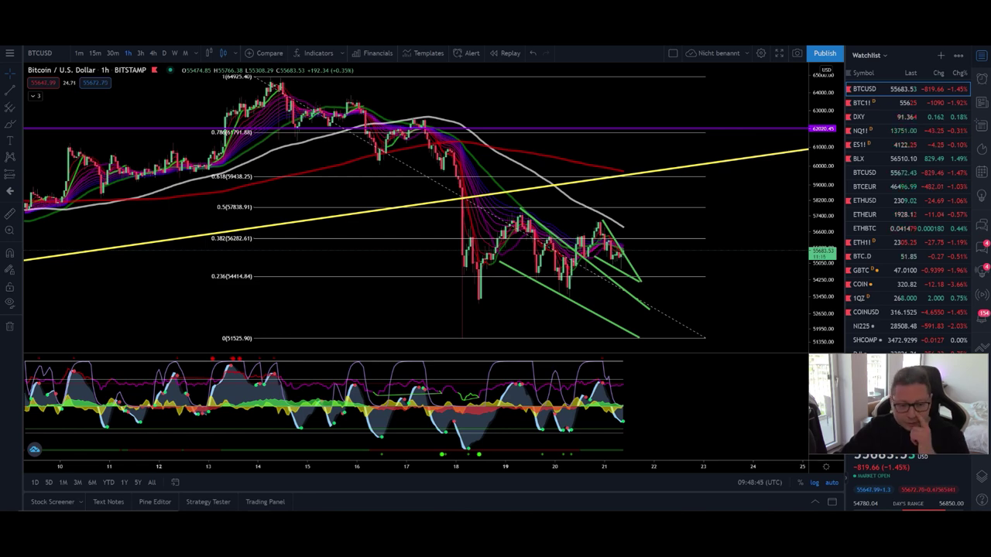
View the Bybit $1,000 Deposit Bonus Bash image, then return to the YouTube video description.
key("alt+Tab")
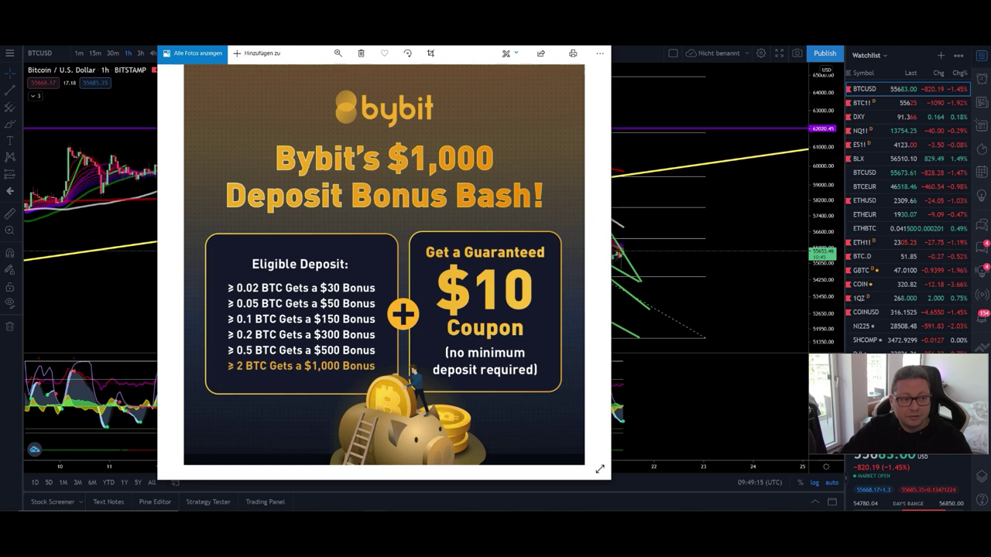
key("alt+Tab")
scroll(269, 177, "down", 5)
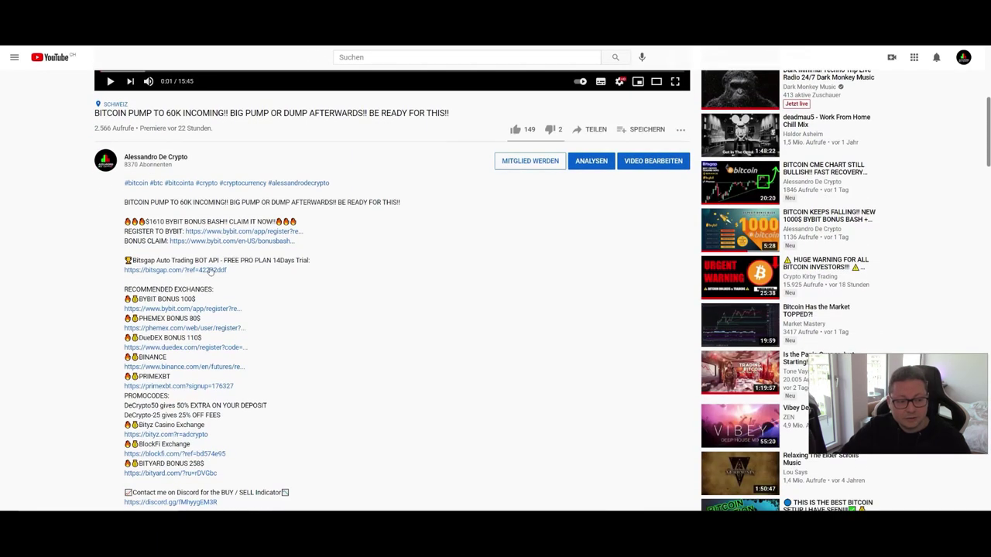
Highlight the Bybit bonus lines in the description and the Balance Booster page title.
left_click_drag(124, 221, 301, 243)
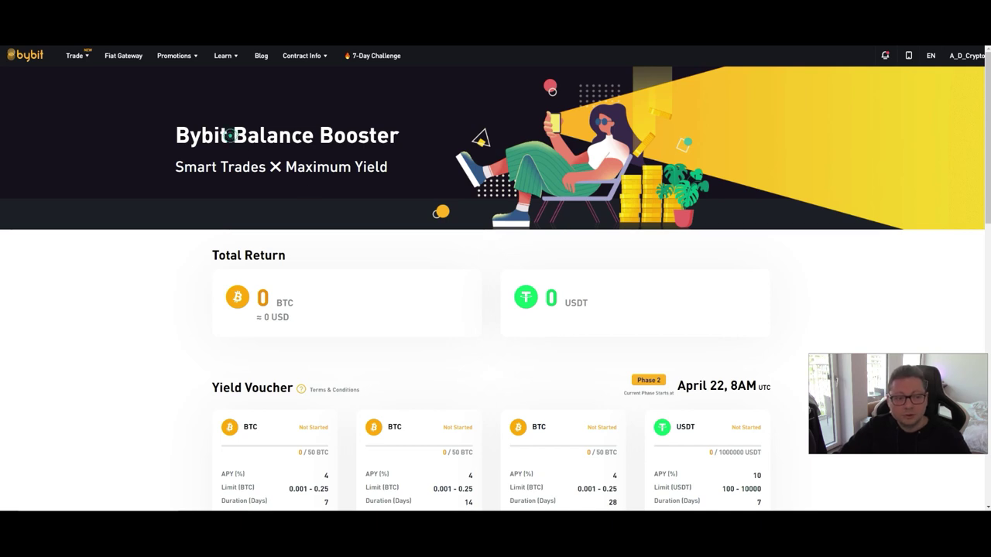
left_click_drag(230, 135, 399, 138)
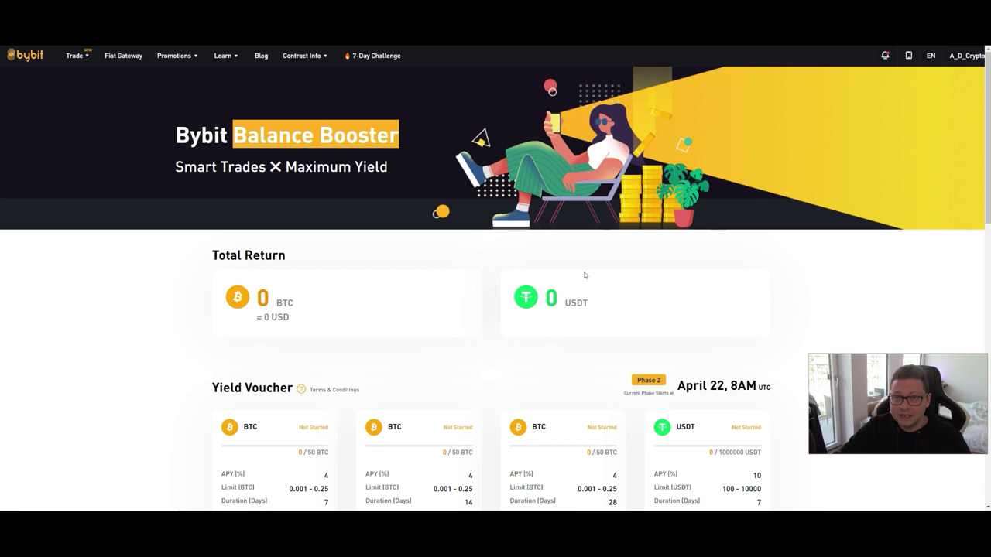
Scroll through the Balance Booster yield vouchers and Terms & Conditions, highlighting one terms line.
scroll(577, 277, "down", 6)
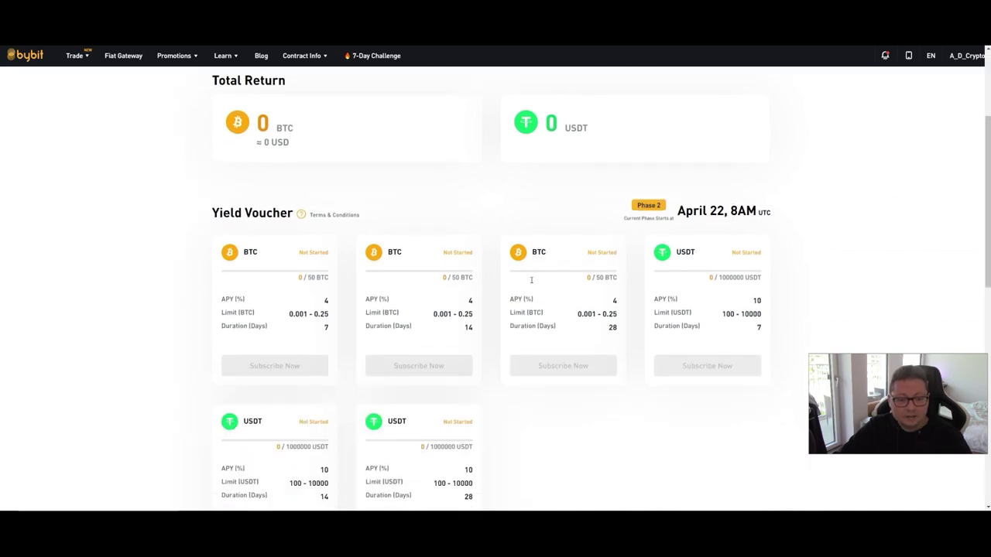
left_click_drag(216, 369, 391, 372)
scroll(444, 359, "up", 1)
scroll(445, 359, "up", 2)
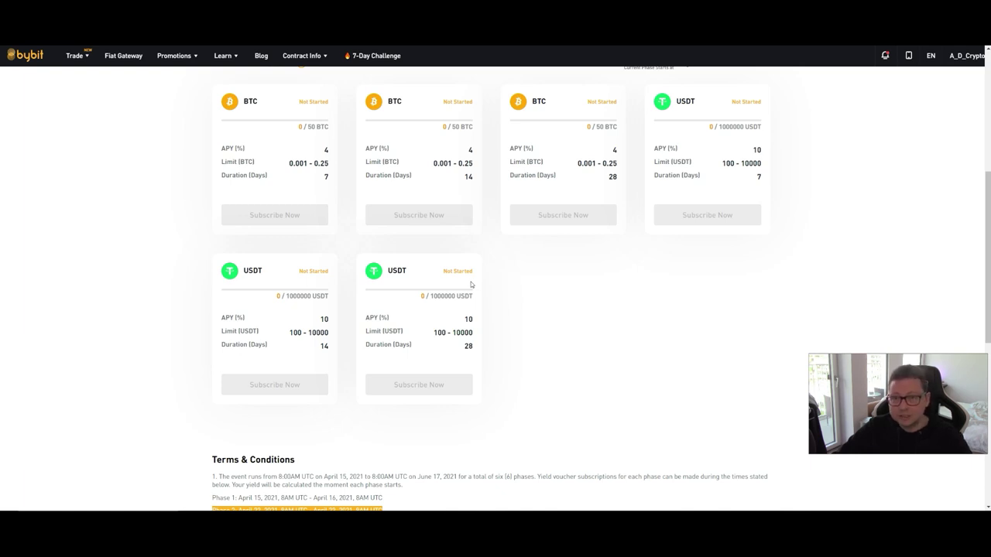
scroll(535, 308, "up", 5)
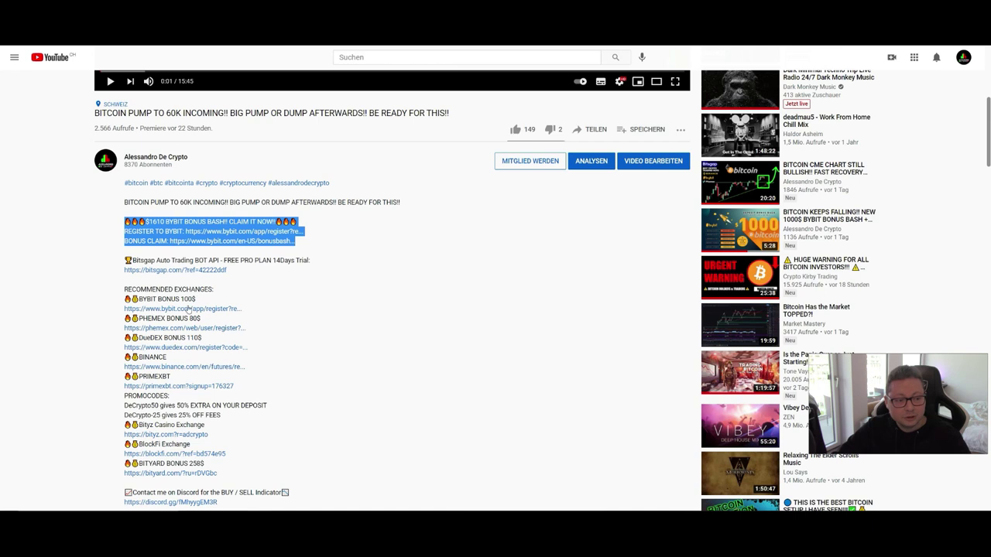
Highlight the Bitsgap trial line in the description and follow its bitsgap.com link.
left_click_drag(133, 261, 311, 270)
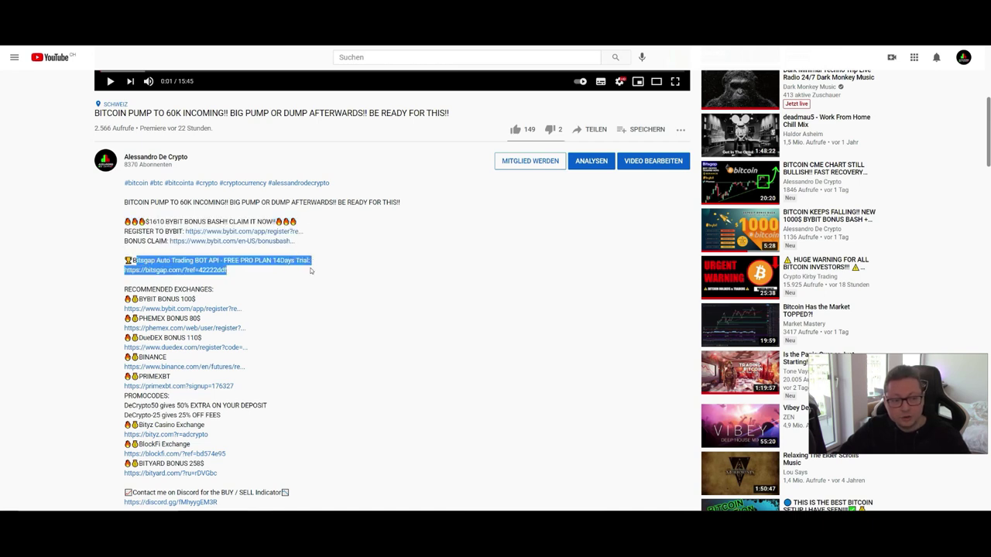
left_click(312, 271)
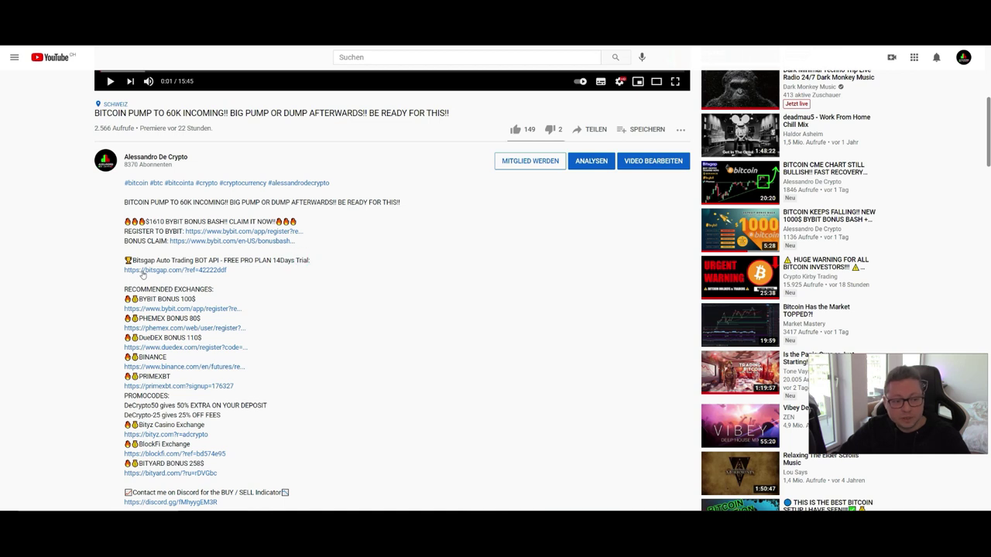
left_click(196, 271)
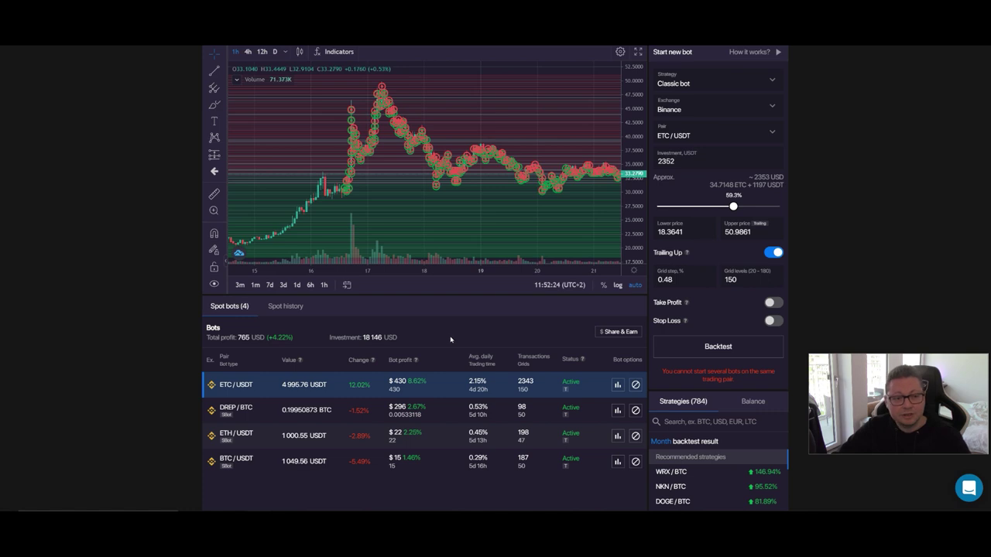
Leave the Bitsgap dashboard, highlight the Bitsgap entry on YouTube, and return to TradingView's BTCUSD chart.
key("ctrl+Tab")
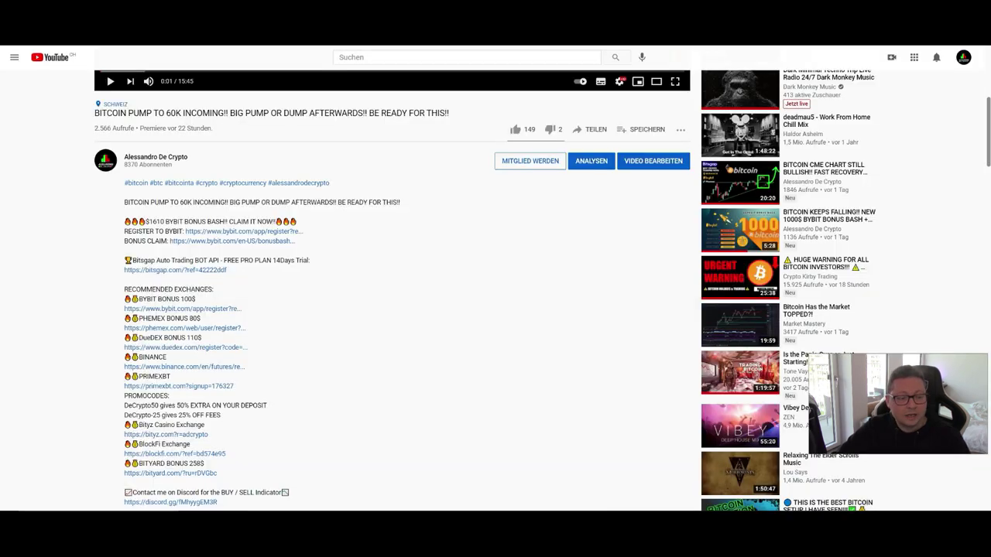
left_click_drag(122, 258, 255, 278)
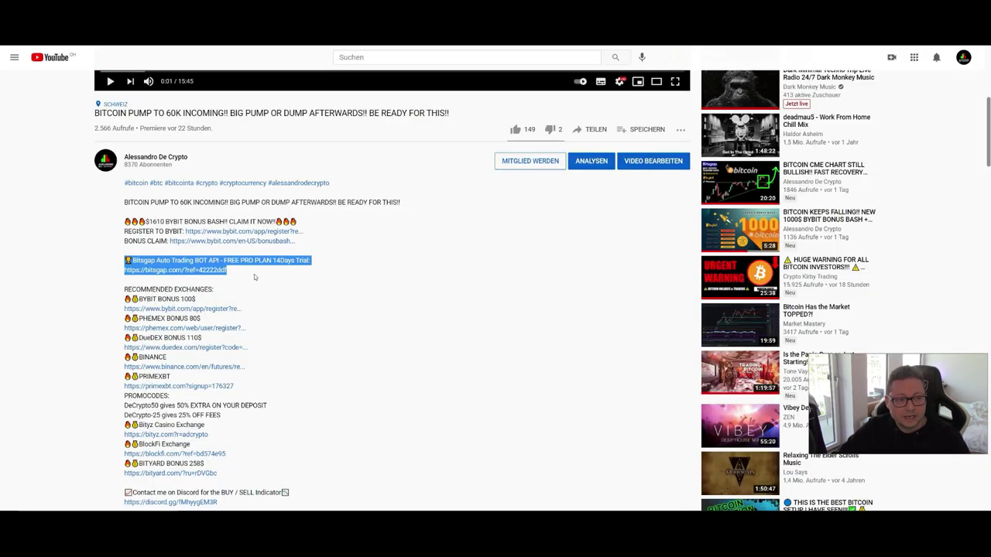
key("ctrl+Tab")
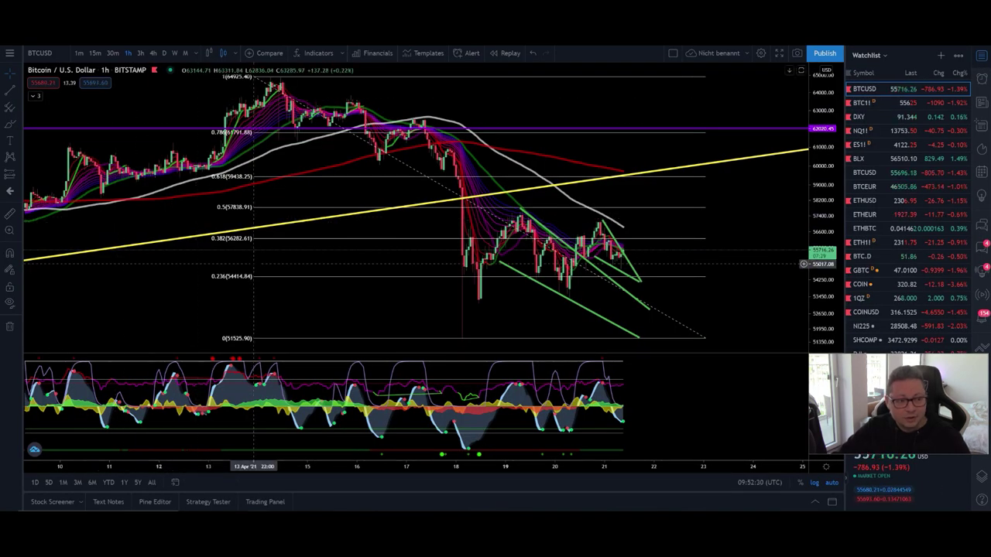
Zoom the BTCUSD 1h chart onto the 15–21 April falling wedge, price near 55,711.
scroll(256, 263, "up", 5)
left_click_drag(645, 300, 711, 258)
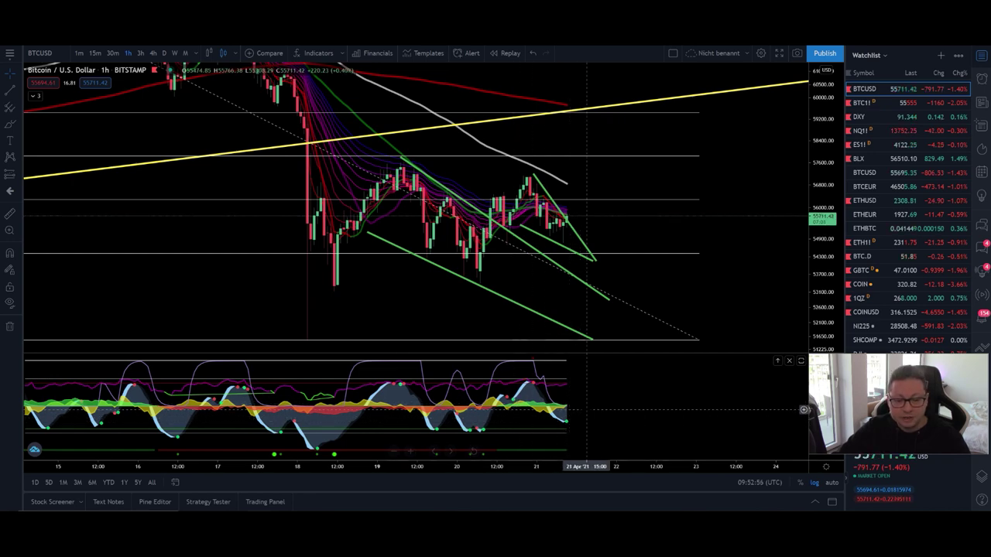
double_click(803, 384)
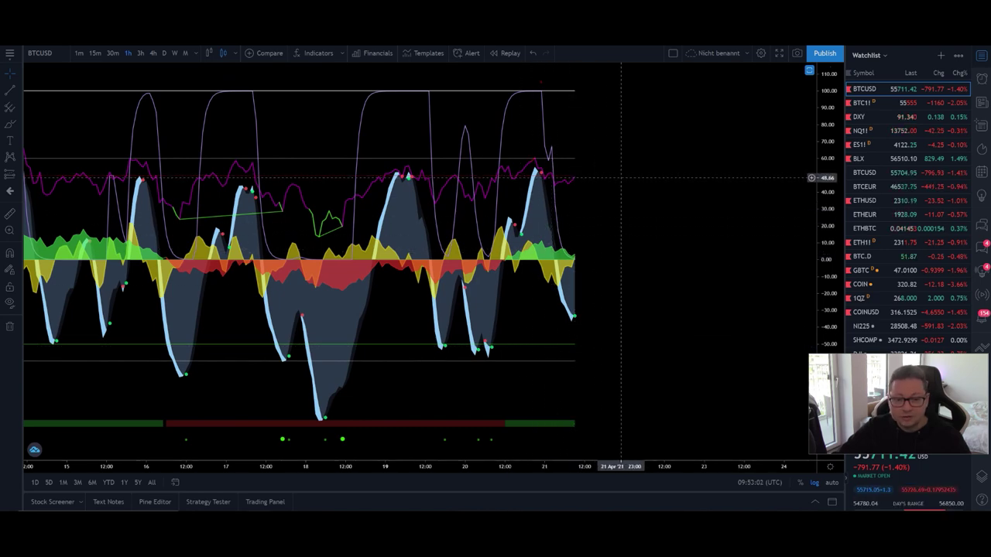
left_click(809, 72)
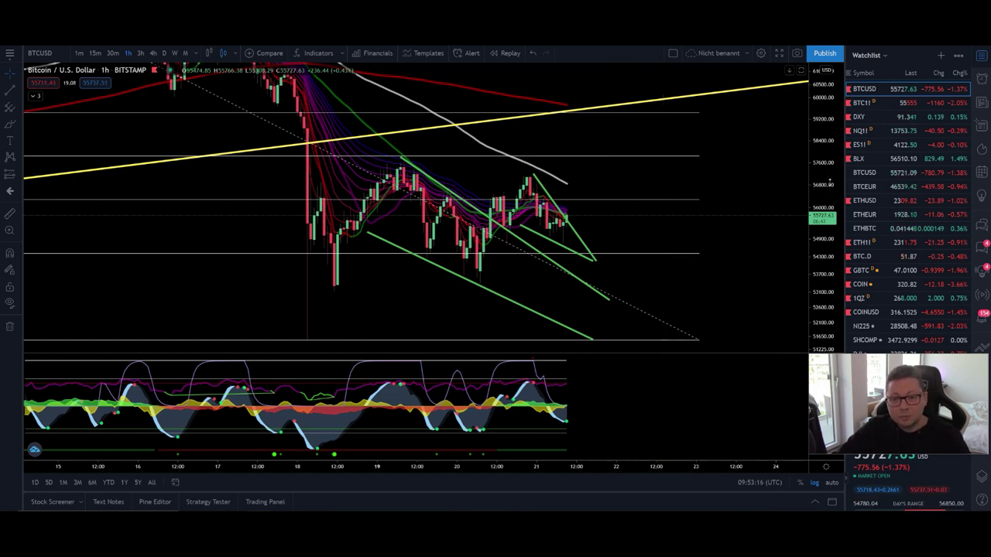
scroll(743, 186, "down", 5)
Frame 14–23 April on the BTCUSD 1h chart, then switch to the 4h interval.
scroll(803, 176, "right", 3)
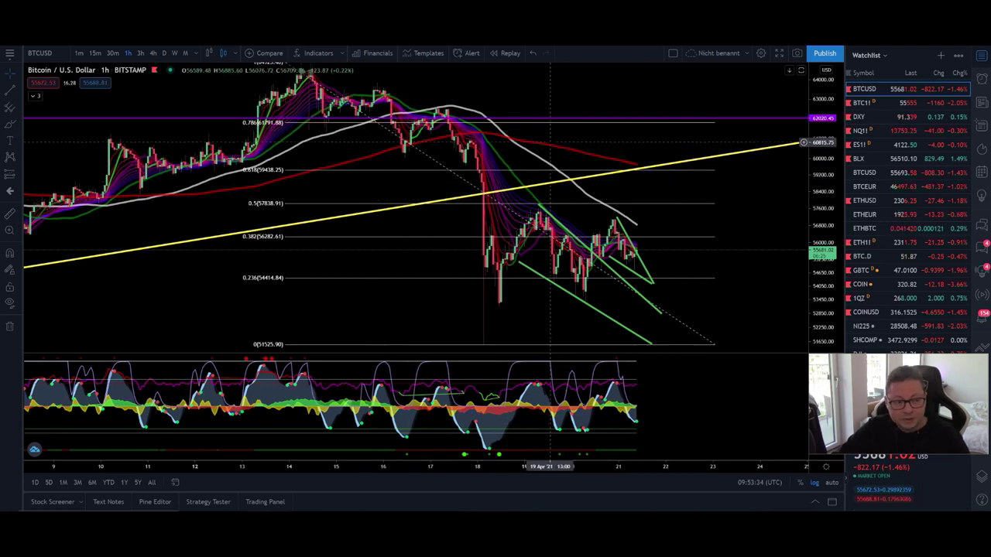
scroll(557, 193, "up", 2)
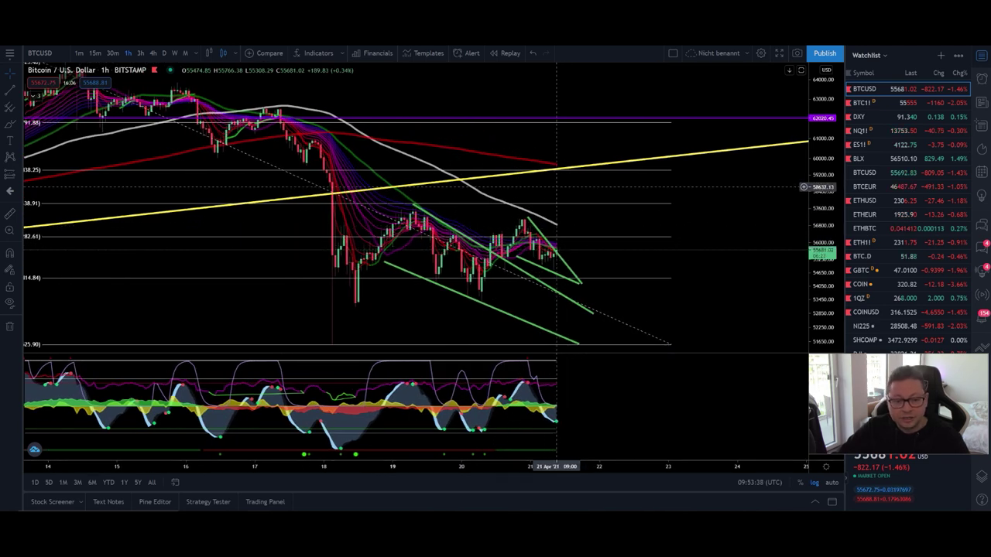
left_click(152, 54)
Pan the 4h BTCUSD chart back to 10 April, then sketch and undo a freehand Brush stroke.
scroll(327, 206, "right", 10)
left_click_drag(382, 222, 631, 221)
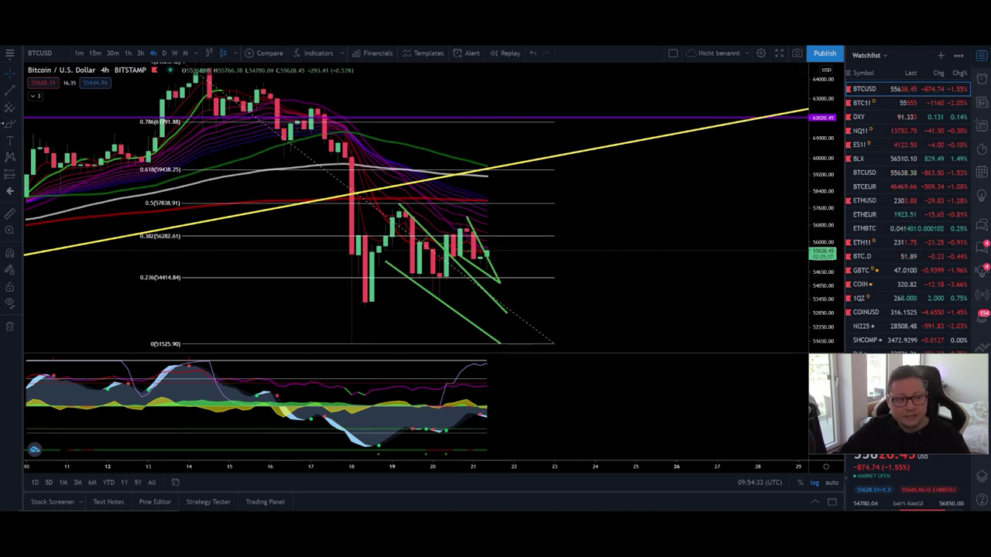
left_click(7, 126)
mouse_move(371, 283)
left_mouse_down()
mouse_move(480, 219)
mouse_move(493, 200)
mouse_move(500, 119)
left_mouse_up()
key("ctrl+z")
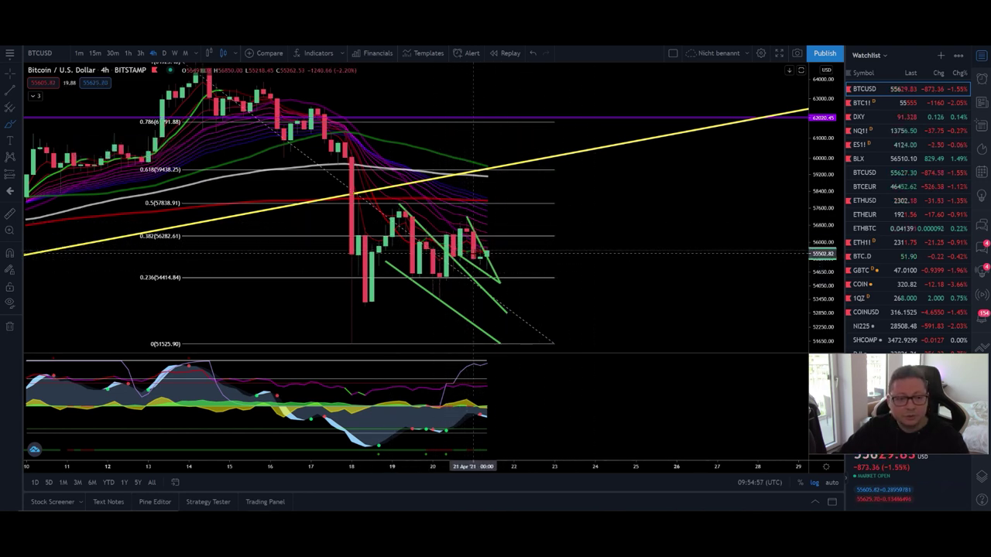
Select and deselect a drawing on the chart, then switch to ETHUSD.
left_click(507, 164)
left_click(493, 166)
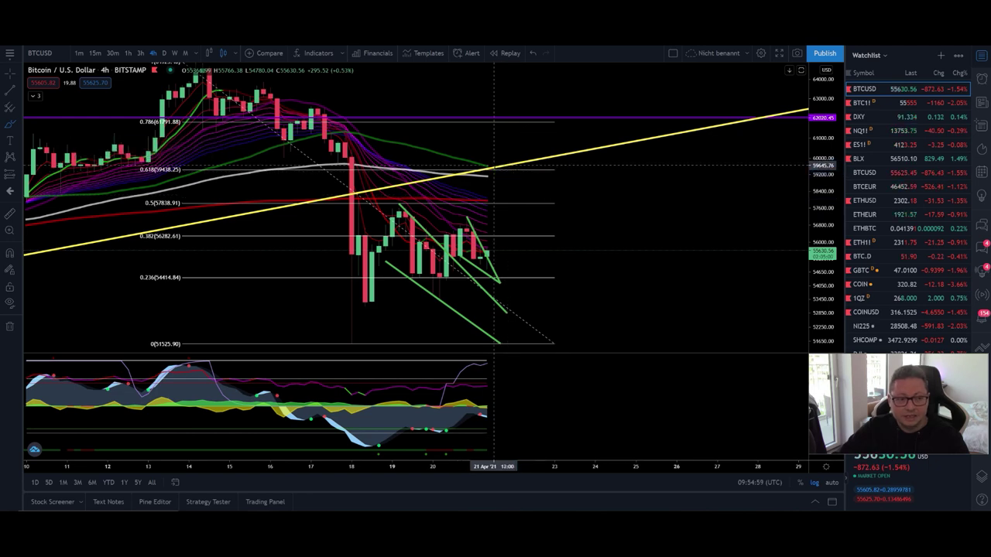
left_click(894, 202)
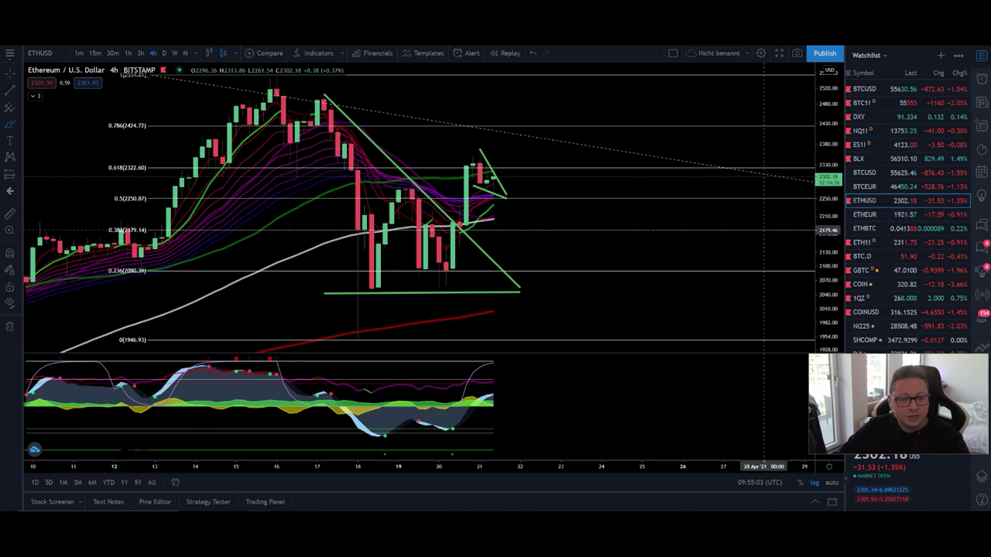
Sketch a projected price path over the ETHUSD 4h candles and reselect it.
mouse_move(331, 126)
left_mouse_down()
mouse_move(374, 278)
mouse_move(394, 203)
mouse_move(424, 267)
mouse_move(453, 253)
left_mouse_up()
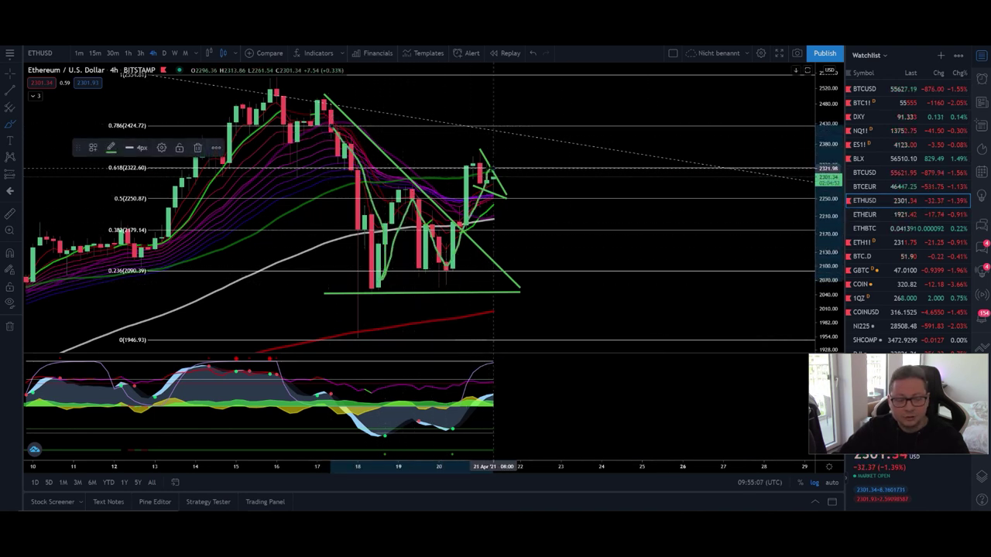
left_click(493, 168)
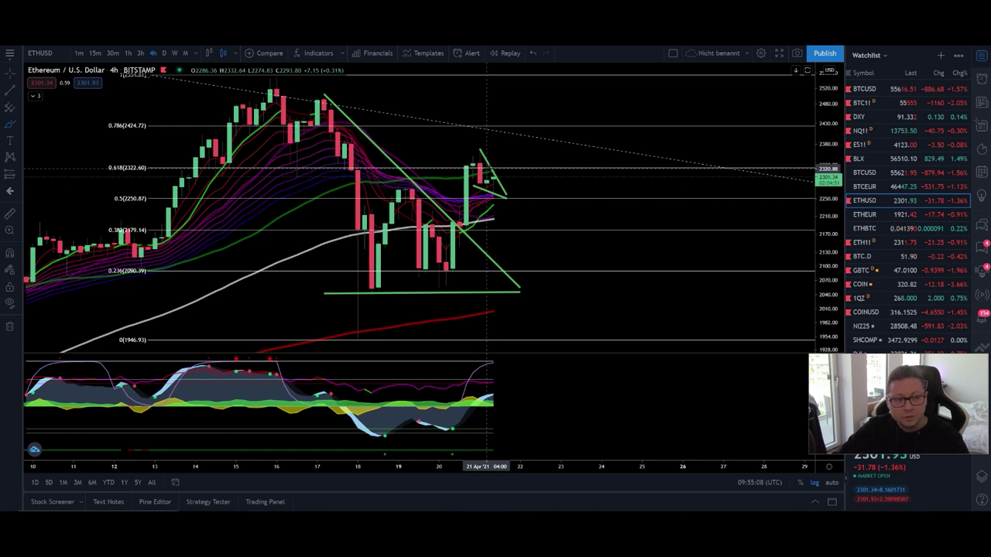
left_click(474, 169)
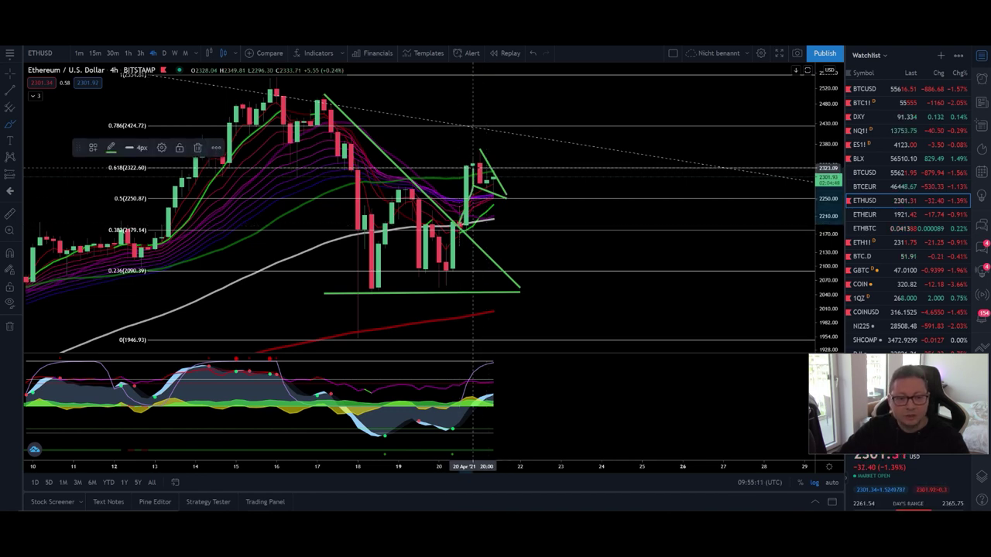
Circle the 0.618 level and the latest top candles, delete both circles, and return to BTCUSD.
mouse_move(103, 172)
left_mouse_down()
mouse_move(162, 160)
mouse_move(105, 175)
left_mouse_up()
key("Delete")
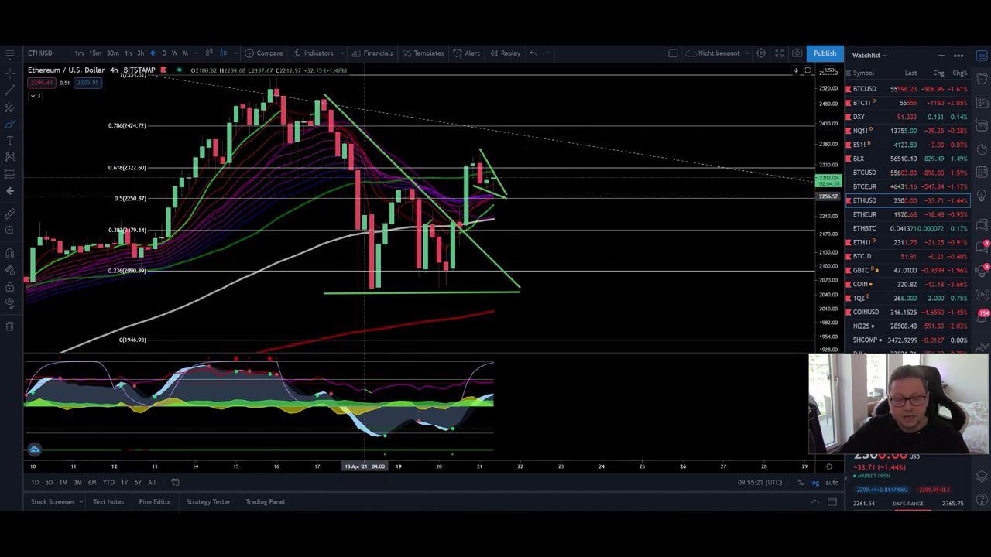
left_click_drag(495, 162, 499, 174)
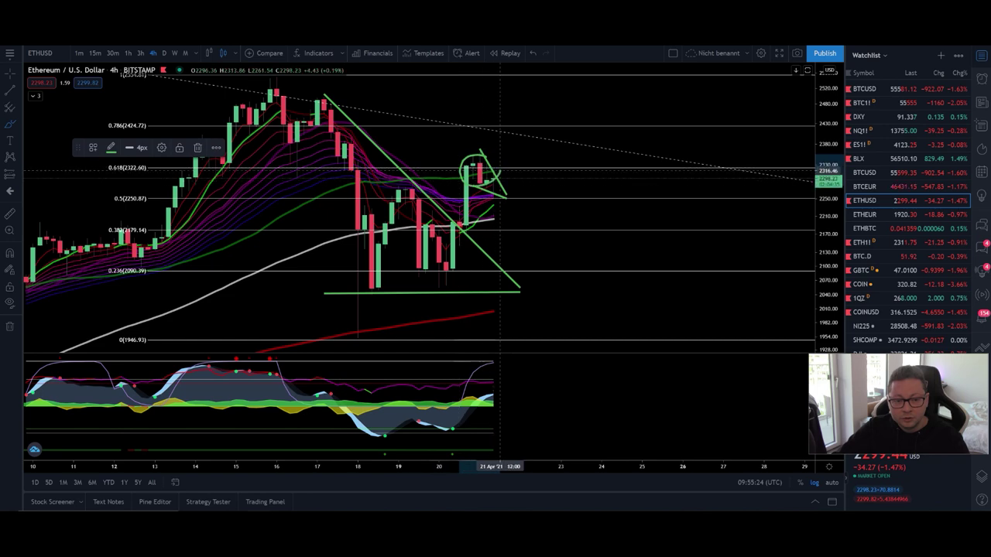
key("Delete")
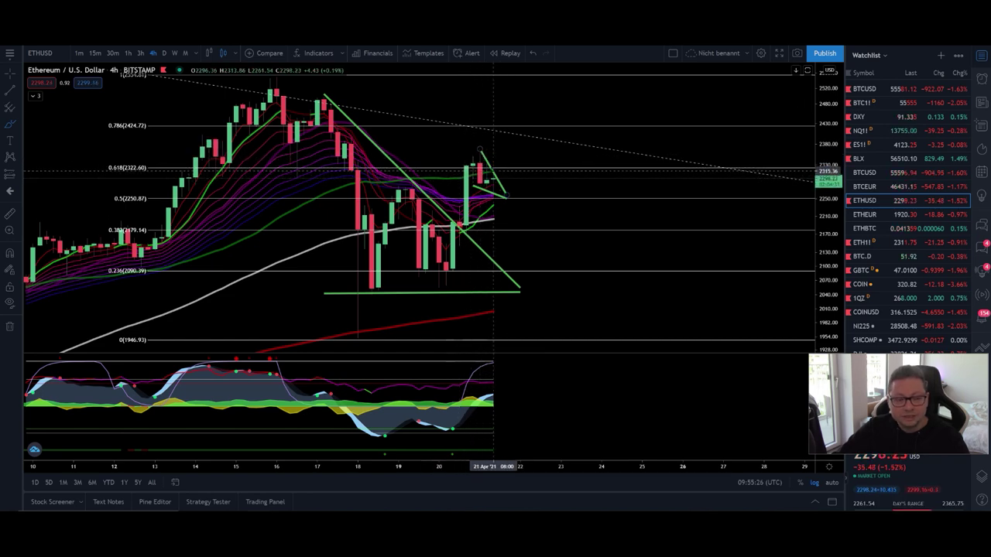
left_click(882, 89)
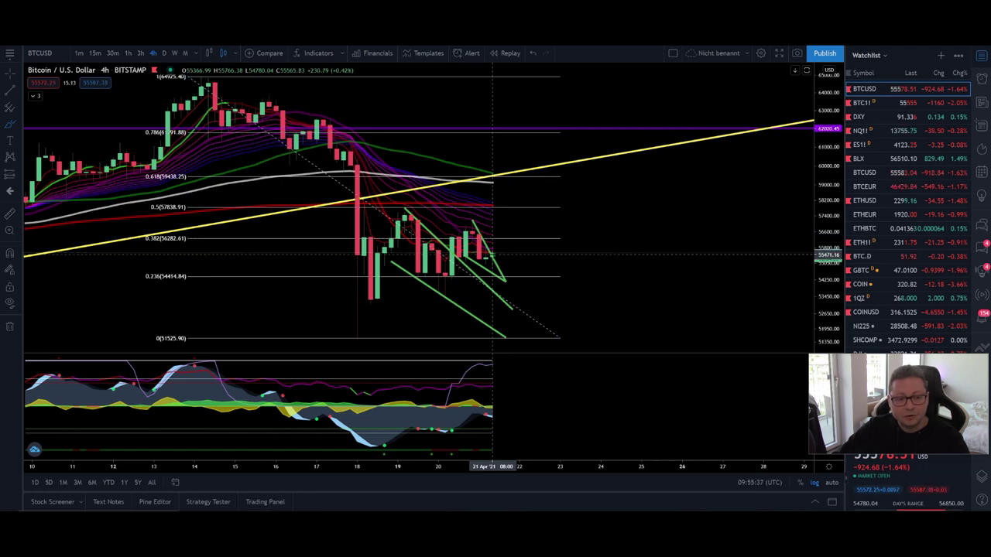
Sketch an upward path from the last BTCUSD candle, erase the green projected curve, then open ETHUSD.
left_click_drag(486, 254, 507, 180)
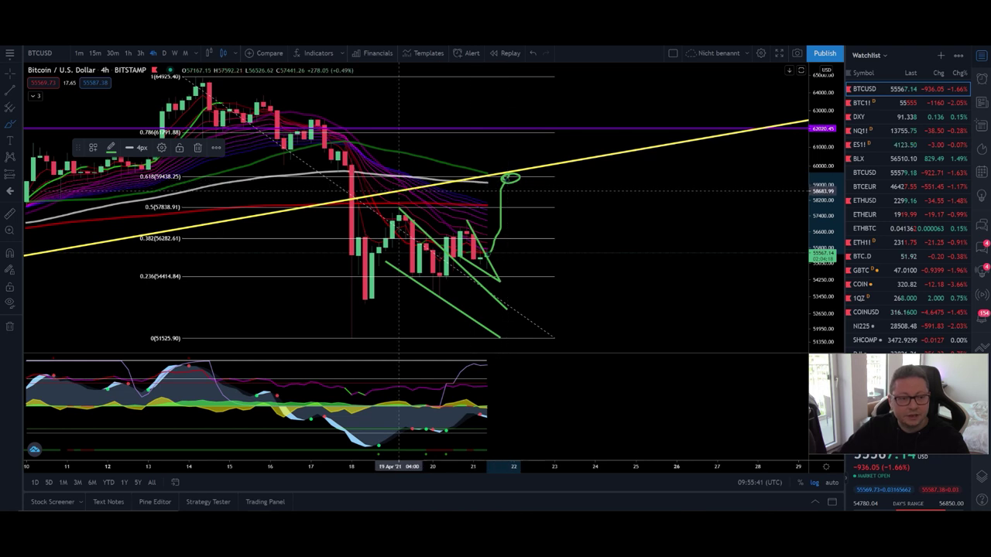
left_click(197, 147)
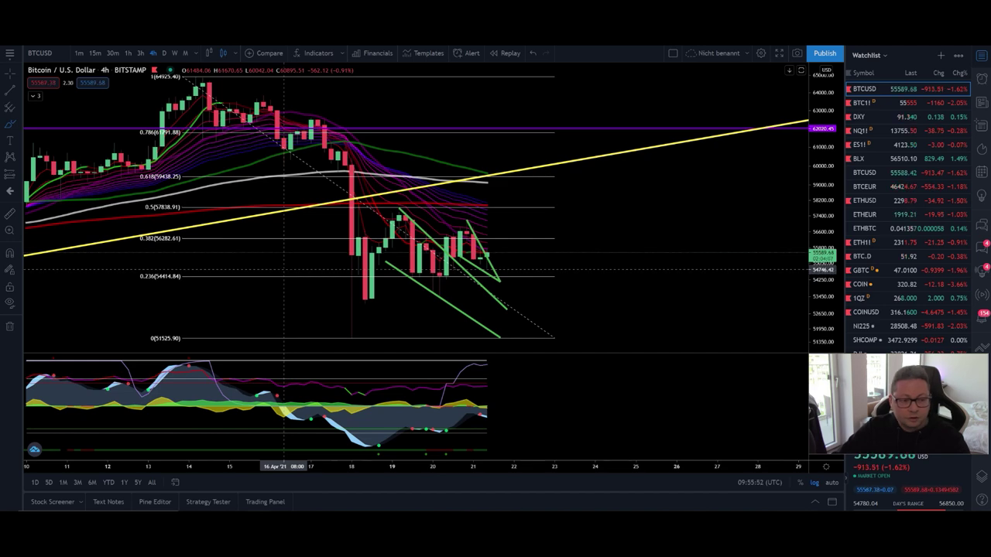
left_click(902, 202)
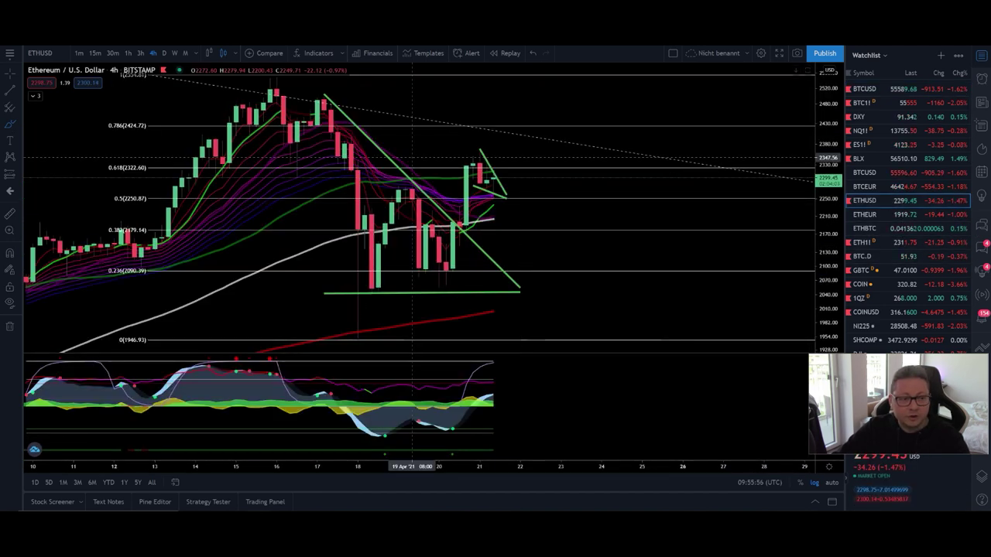
Switch ETHUSD to 1-hour candles and discard an accidental stretch of the green wedge line.
left_click(129, 53)
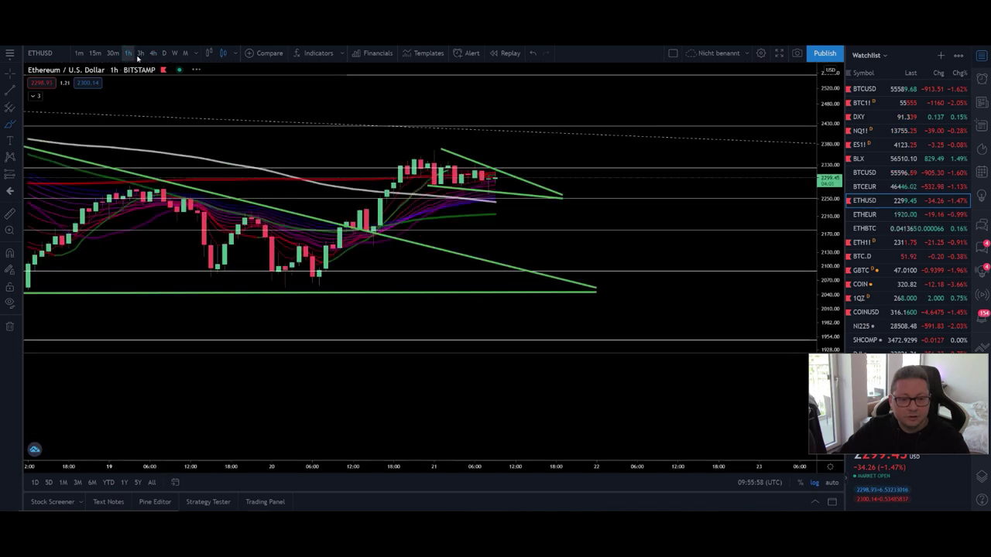
scroll(361, 200, "down", 3)
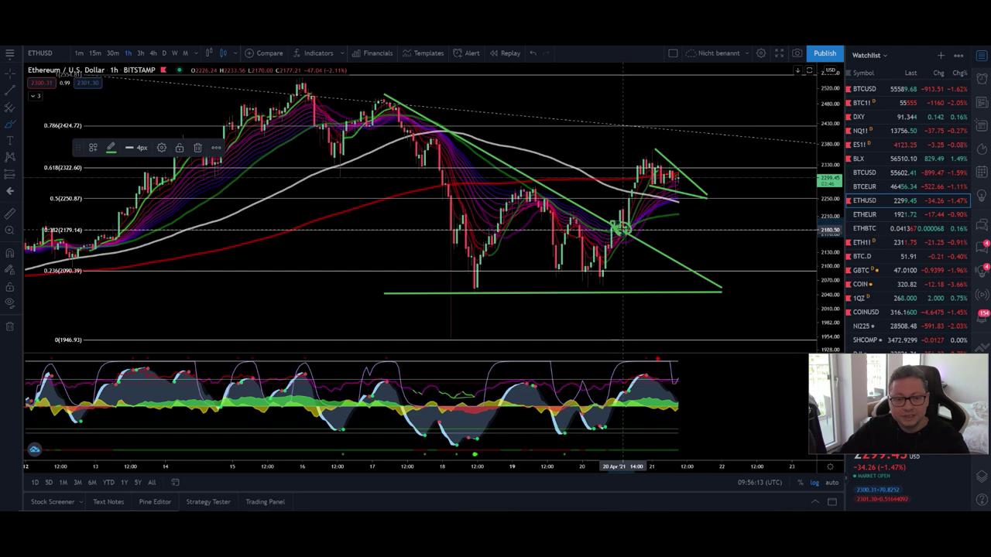
left_click(614, 231)
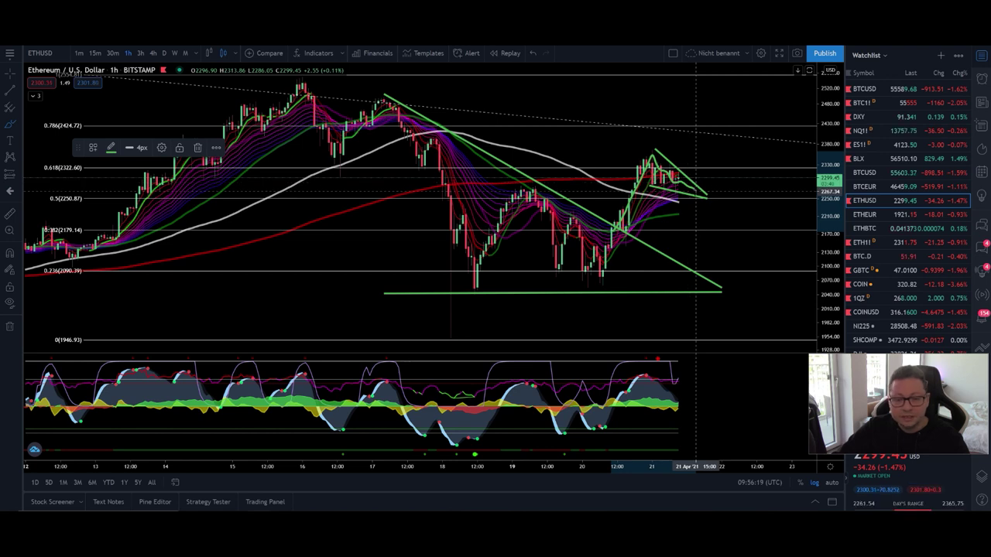
left_click_drag(694, 192, 736, 93)
key("Escape")
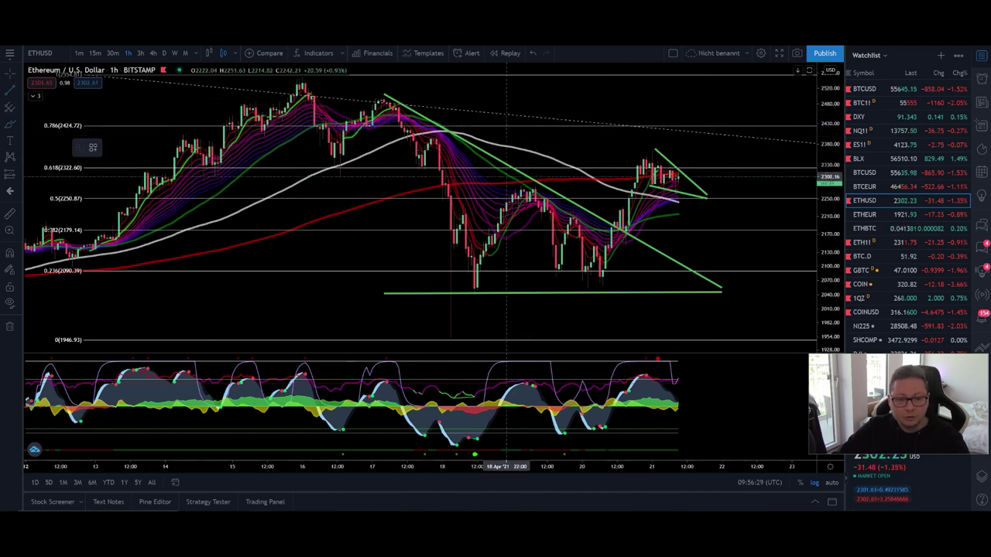
Draw a vertical green line rising from the wedge breakout point.
mouse_move(532, 189)
left_mouse_down()
mouse_move(535, 291)
mouse_move(671, 167)
mouse_move(681, 177)
mouse_move(533, 187)
left_mouse_up()
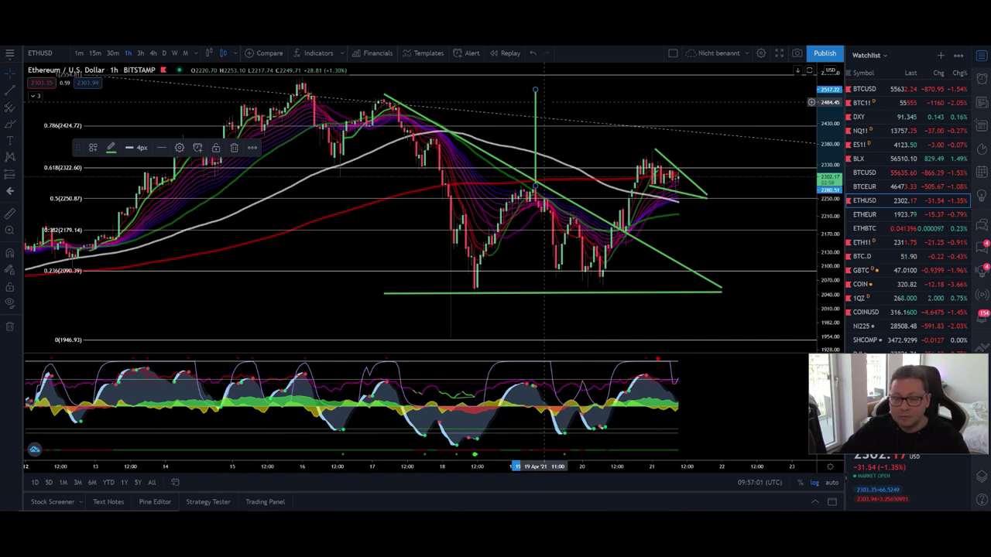
scroll(642, 199, "right", 3)
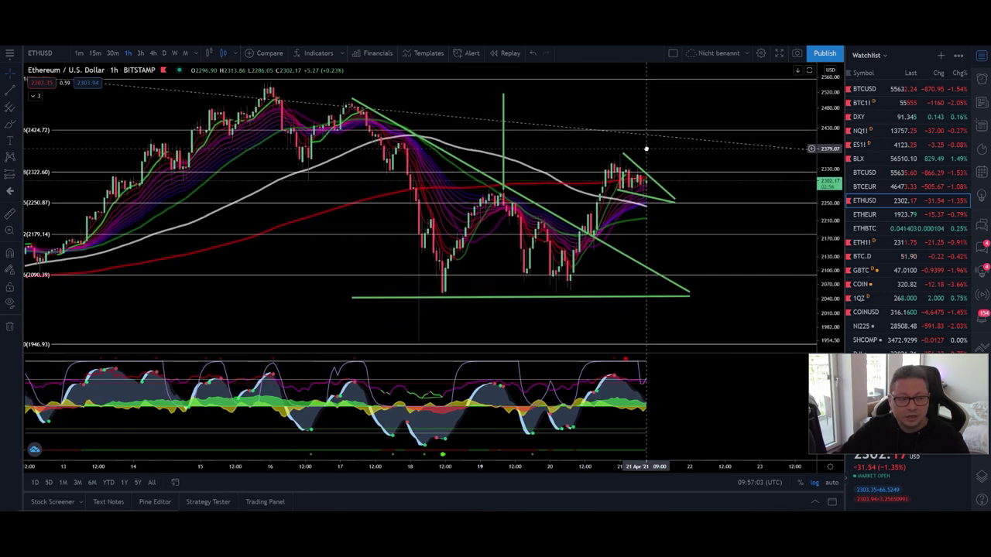
scroll(654, 147, "left", 1)
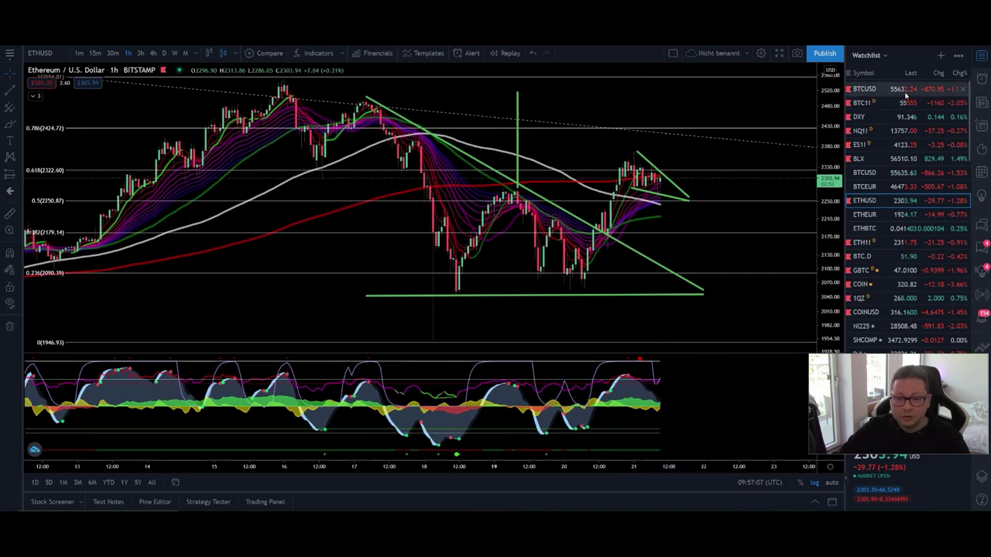
left_click(906, 91)
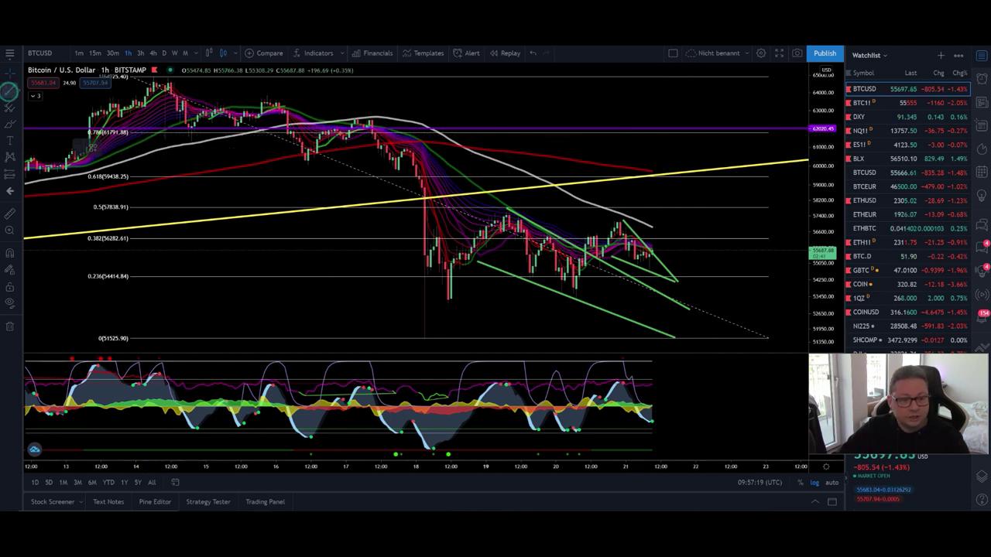
Try and delete a vertical line on BTCUSD, glance at Bybit, then return to ETHUSD.
mouse_move(510, 208)
left_mouse_down()
mouse_move(512, 299)
mouse_move(504, 123)
left_mouse_up()
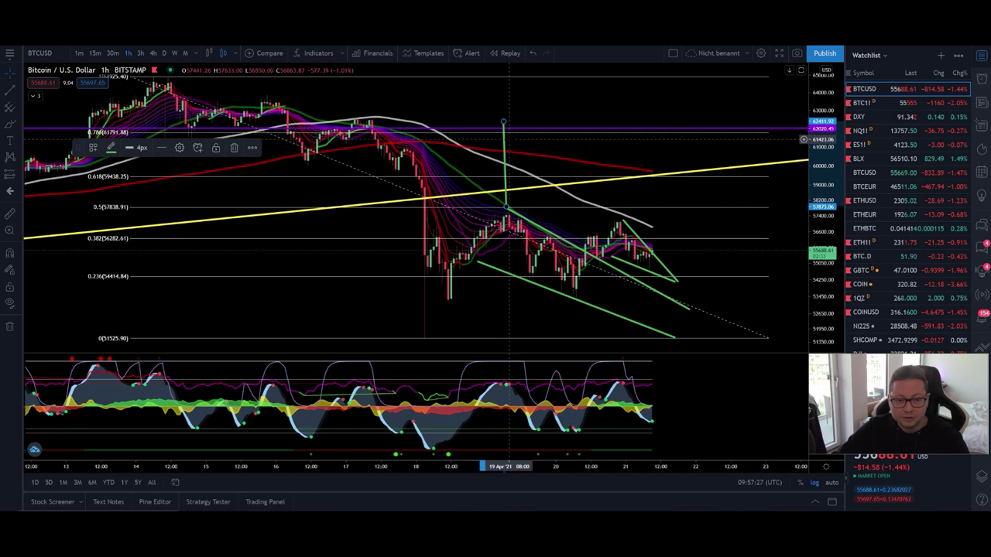
key("Delete")
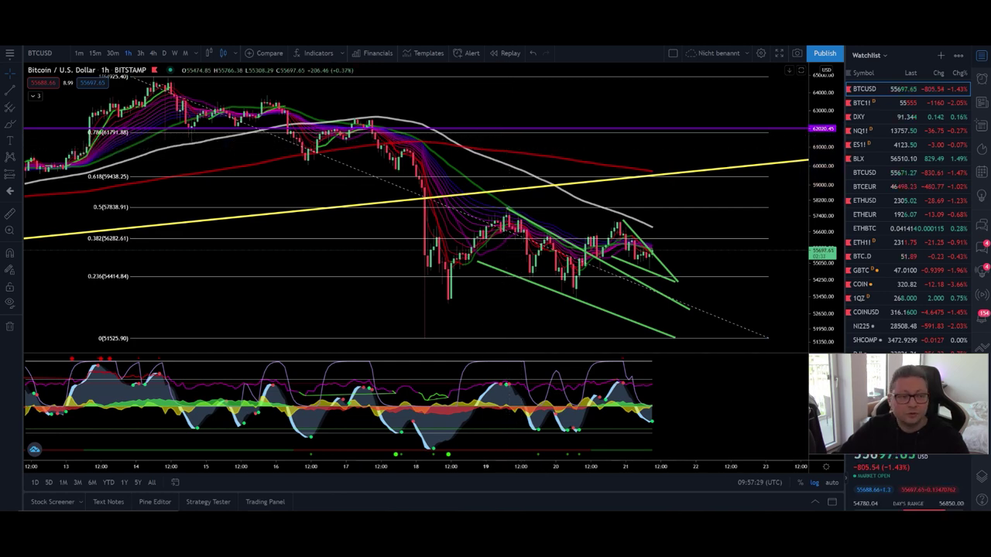
key("alt+Tab")
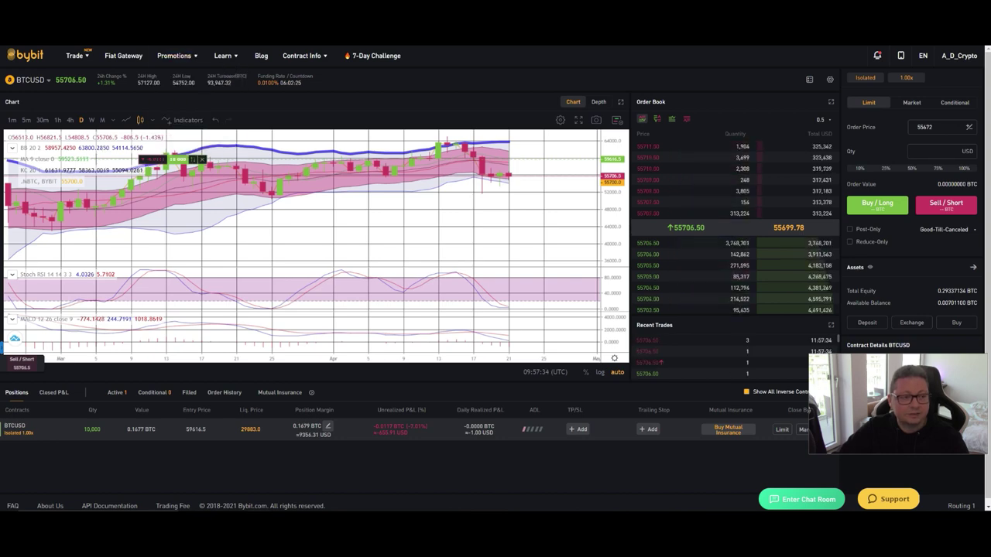
key("alt+Tab")
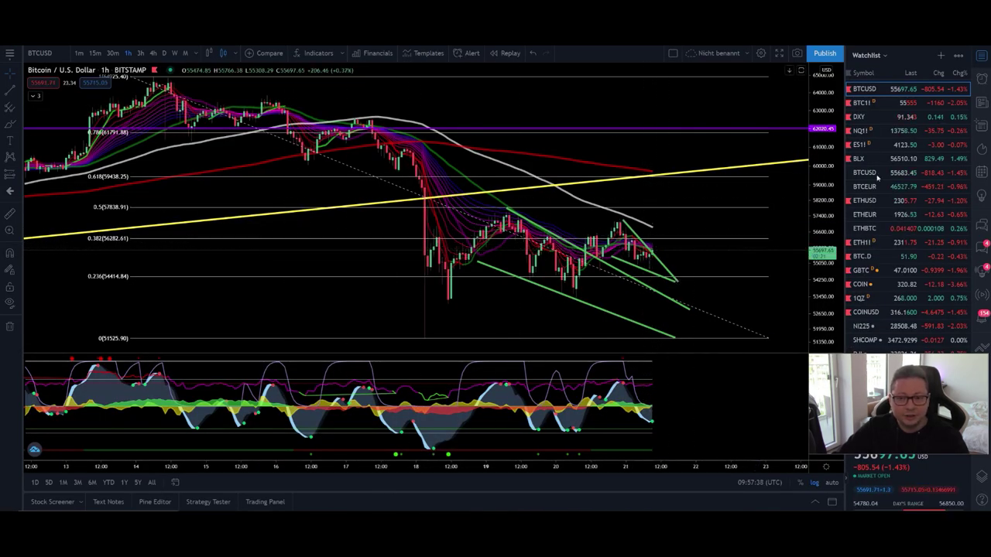
left_click(910, 200)
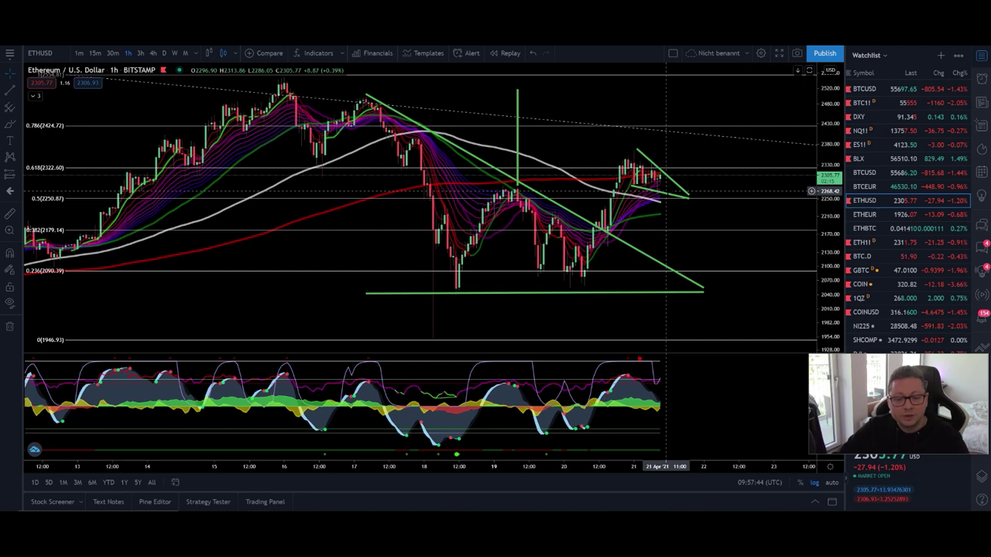
Set ETHUSD to 4-hour candles, recentre the wedge and bring the lower red moving average into view.
left_click(152, 53)
scroll(464, 216, "up", 3)
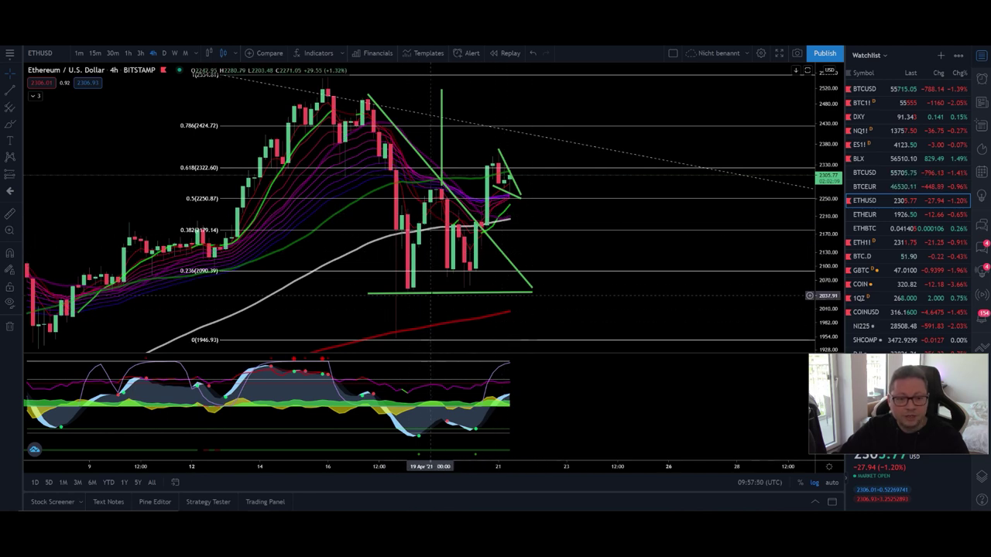
left_click_drag(561, 129, 605, 182)
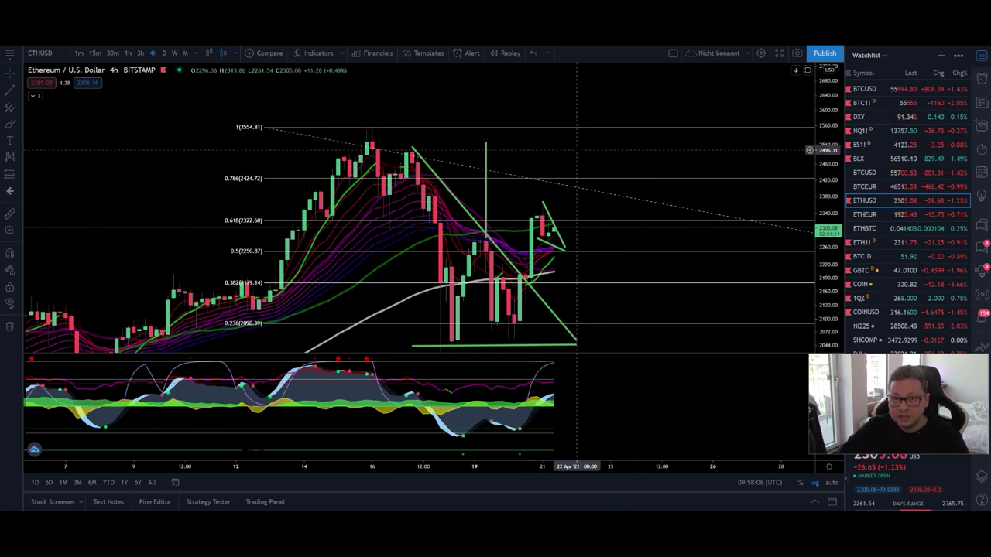
left_click_drag(577, 151, 552, 78)
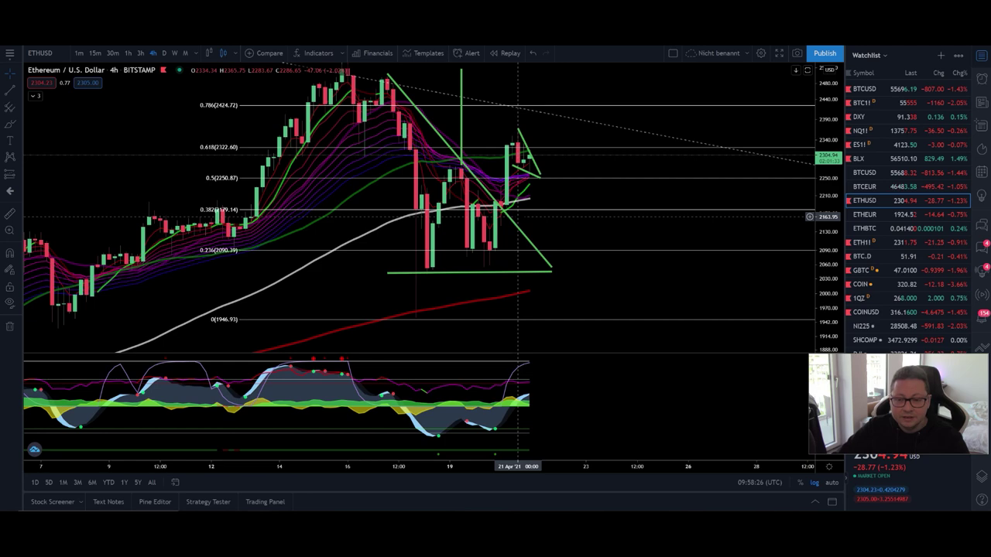
Zoom out BTC.D, mark a horizontal level at 50.16, then go back to ETHUSD.
left_click(892, 258)
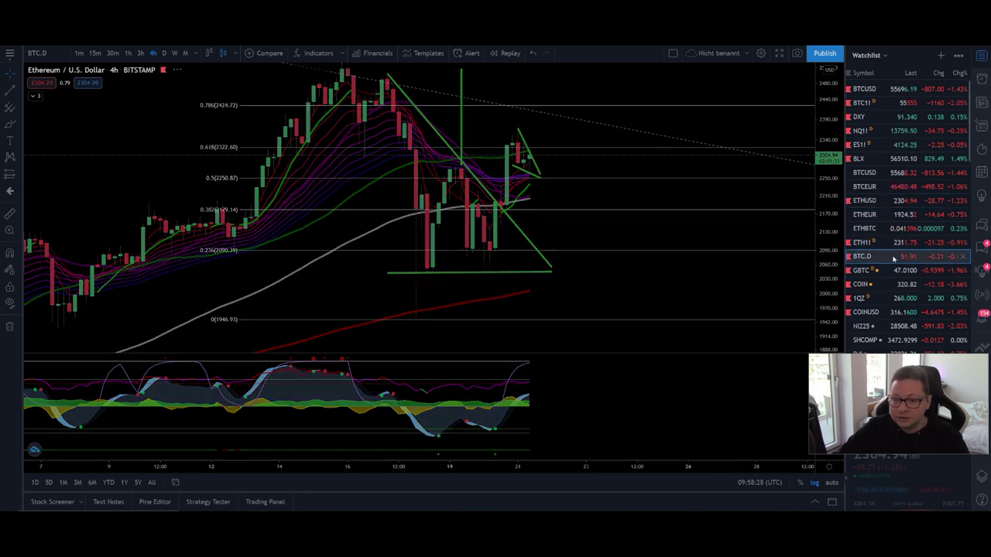
scroll(730, 228, "down", 5)
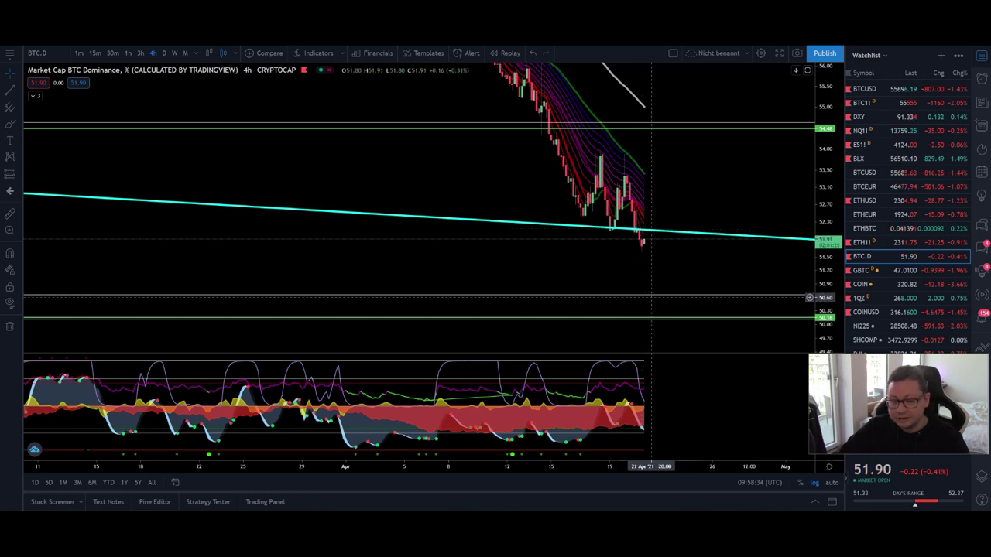
left_click(650, 318)
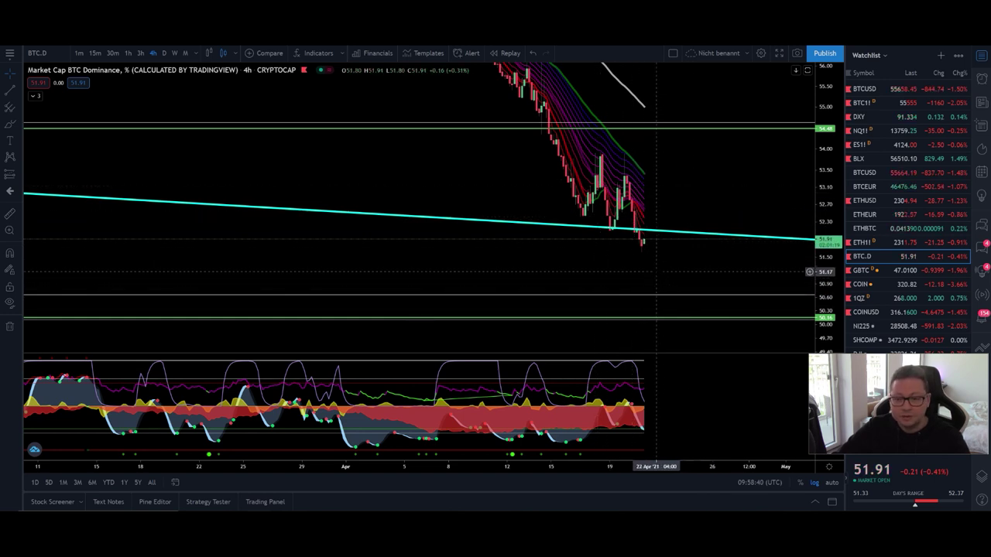
left_click(910, 200)
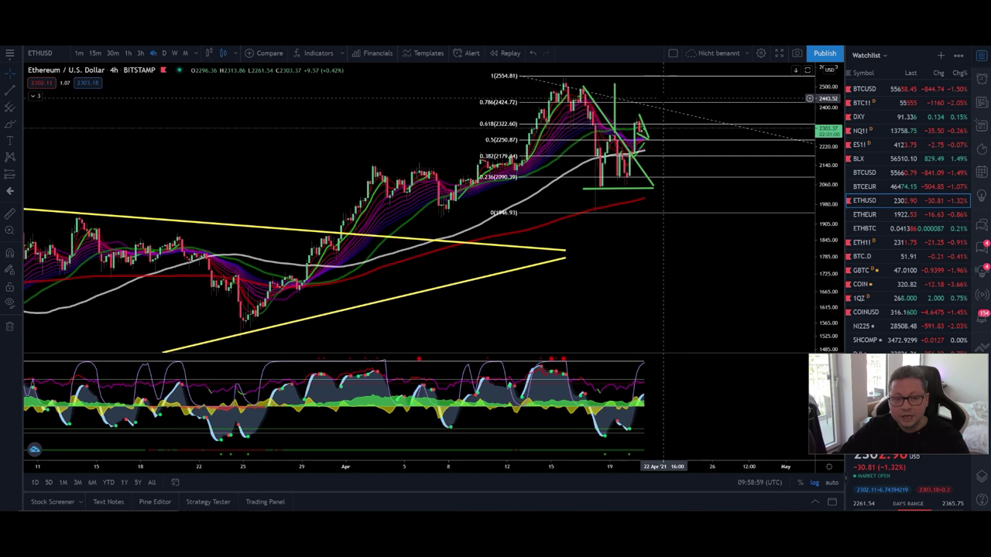
Load BTCUSD in daily candles and compress the price scale to show the Fib 1 level.
left_click(905, 89)
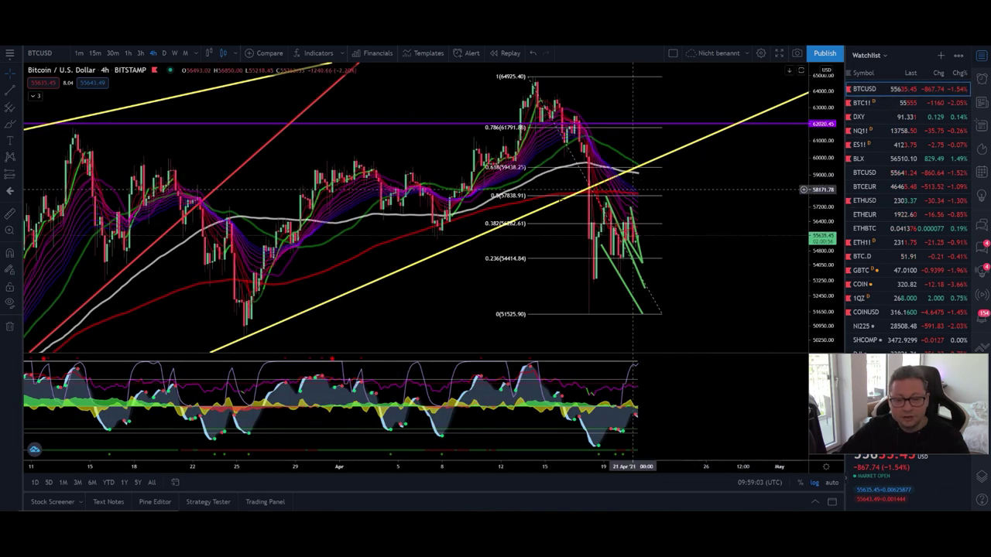
scroll(541, 205, "up", 5)
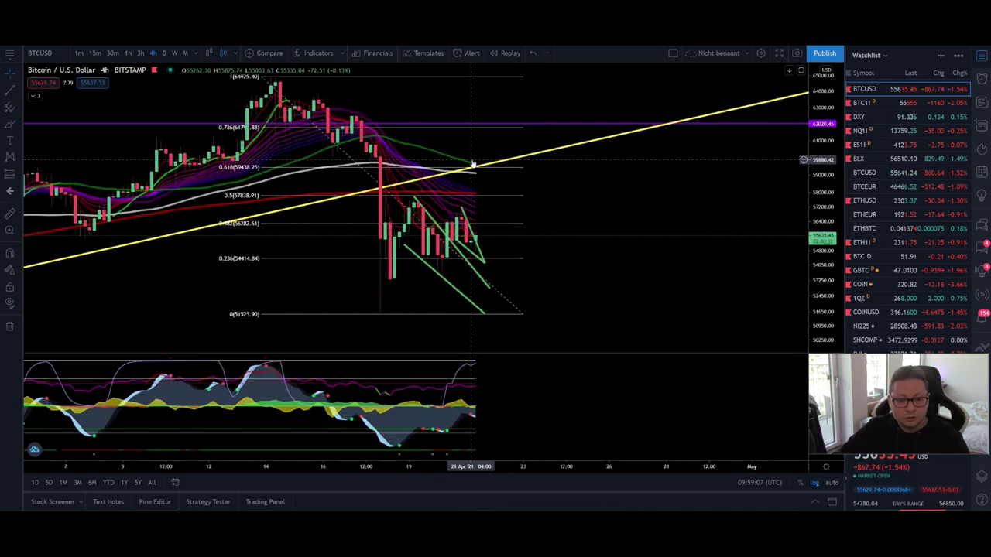
left_click_drag(547, 208, 620, 207)
left_click(163, 52)
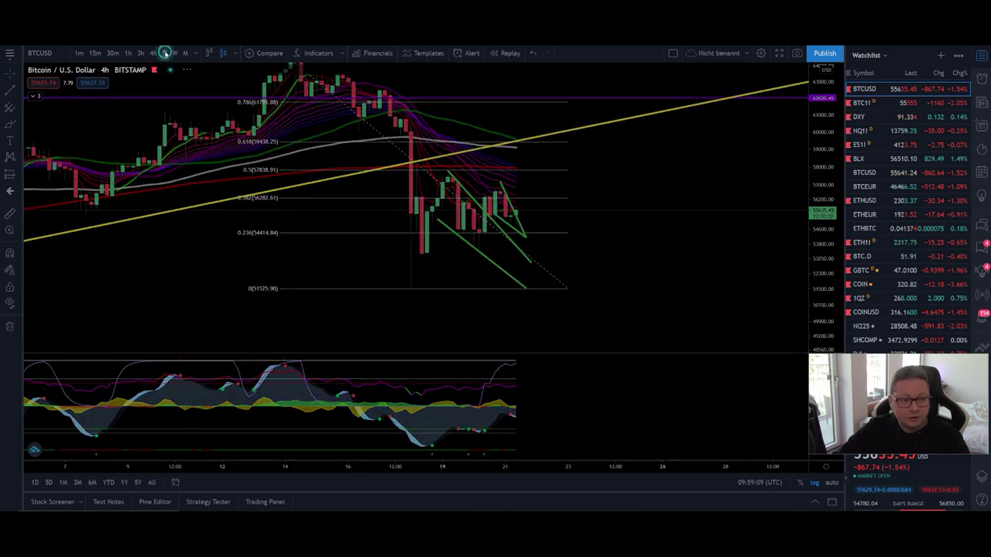
left_click_drag(227, 165, 726, 159)
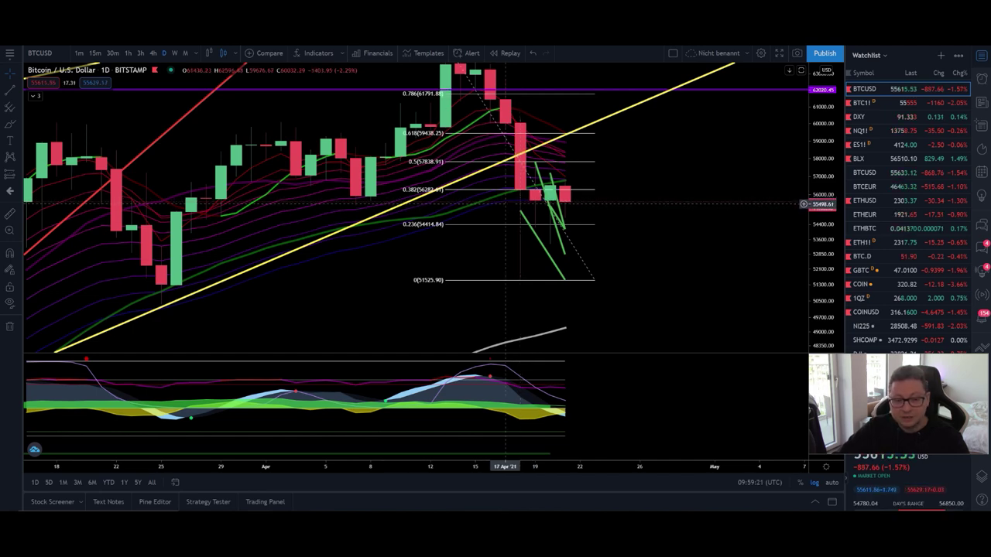
scroll(526, 205, "down", 3)
left_click_drag(823, 160, 820, 179)
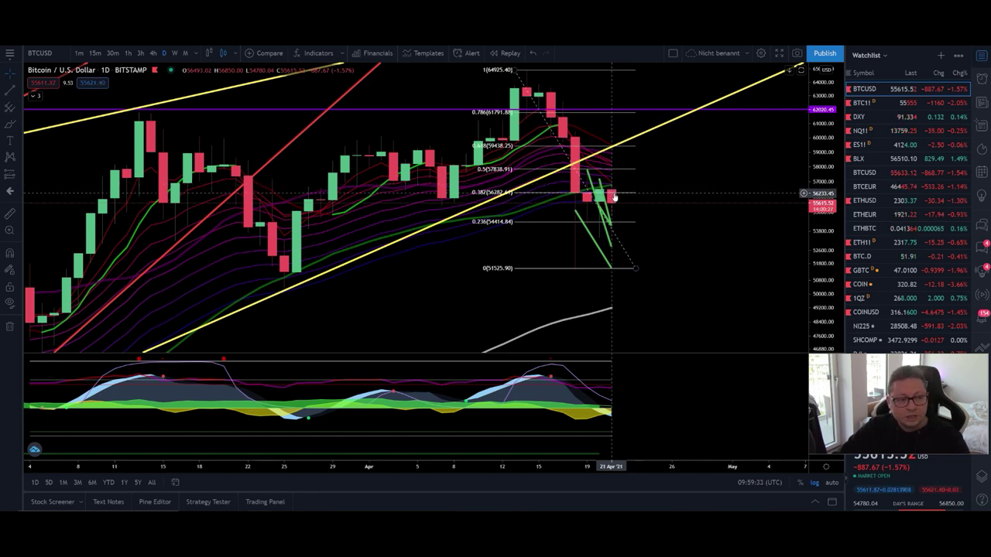
scroll(613, 198, "down", 2)
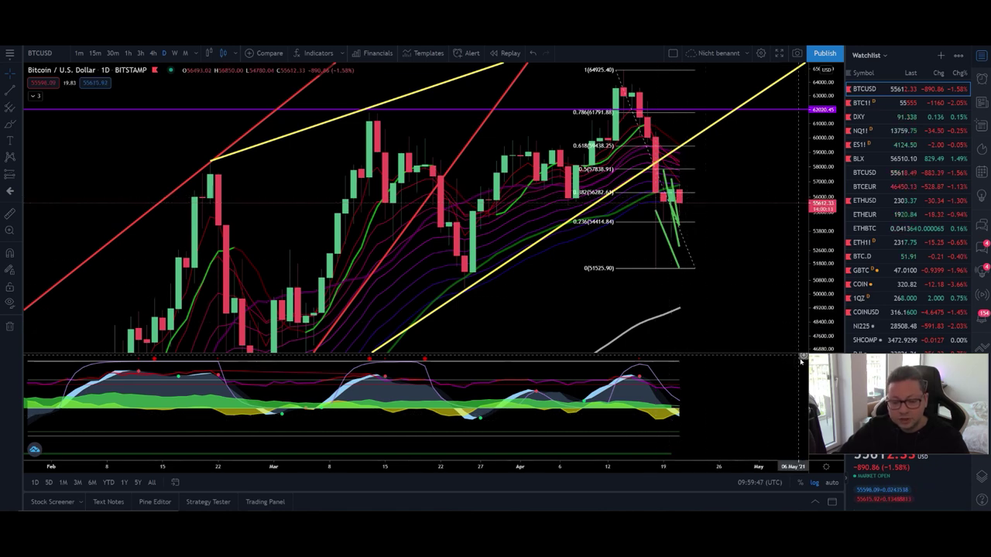
left_click(800, 360)
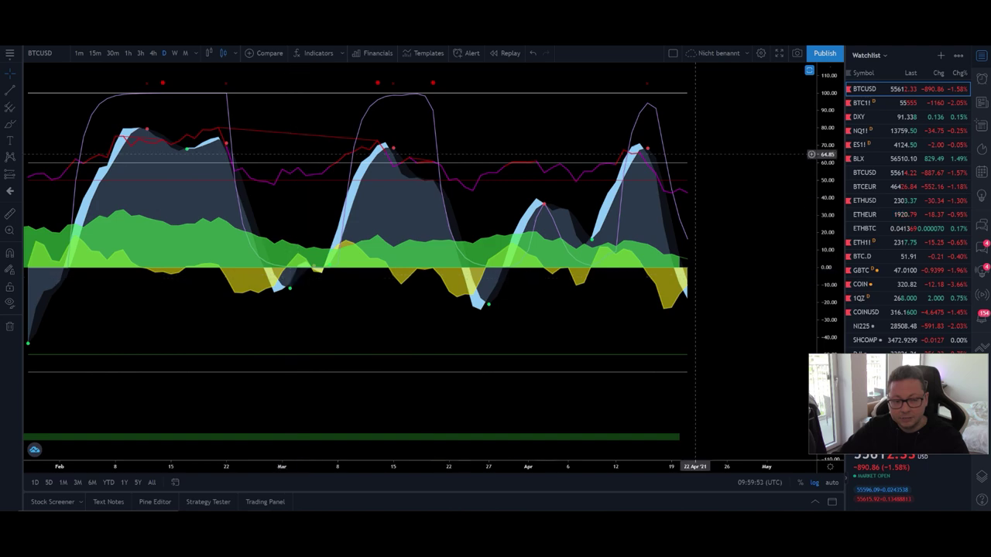
left_click(808, 70)
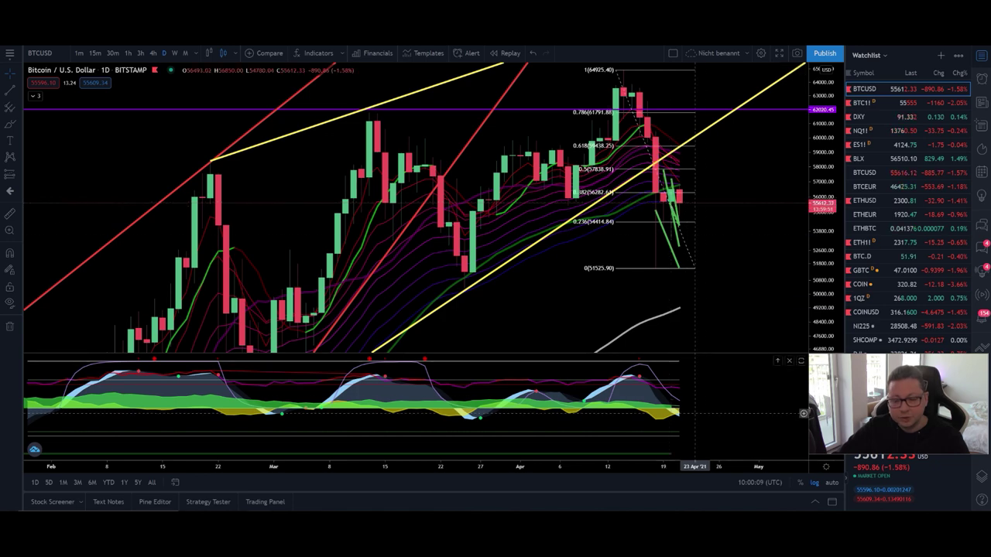
Pan and rescale the daily chart to fit the whole rally since January 2021.
left_click_drag(723, 222, 659, 294)
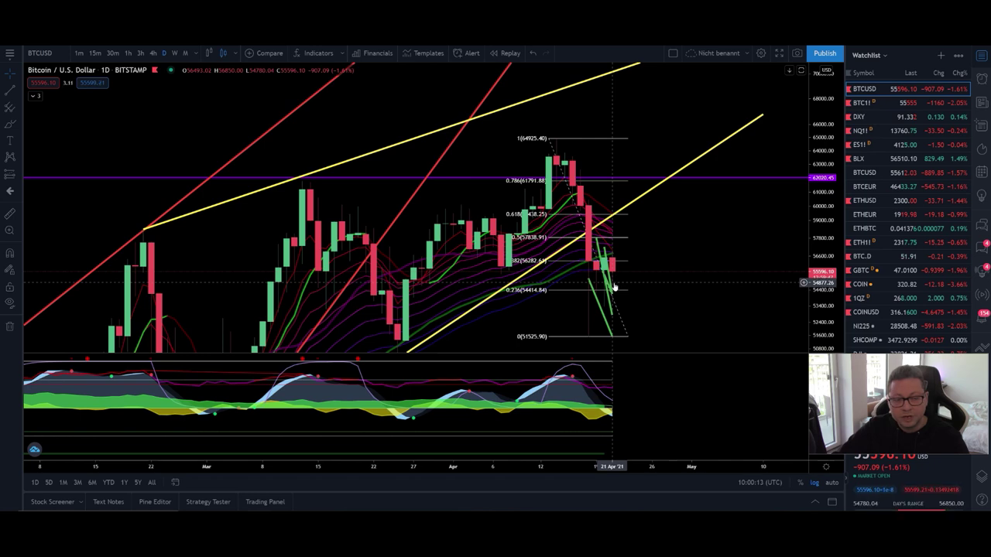
mouse_move(660, 127)
left_mouse_down()
mouse_move(648, 188)
mouse_move(646, 134)
left_mouse_up()
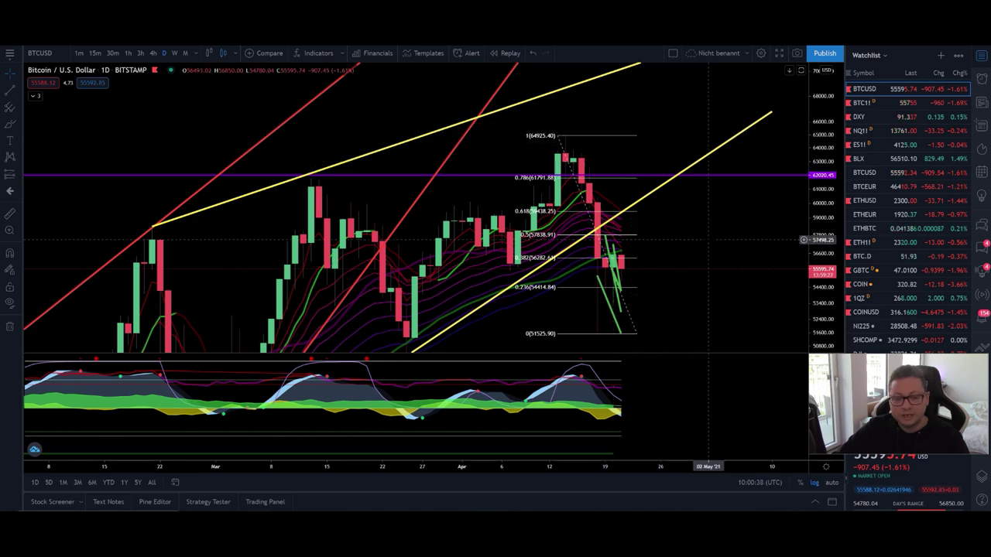
left_click_drag(708, 238, 670, 196)
left_click_drag(825, 224, 825, 264)
left_click_drag(701, 281, 702, 229)
scroll(701, 228, "down", 3)
left_click_drag(748, 333, 736, 167)
left_click_drag(825, 178, 828, 200)
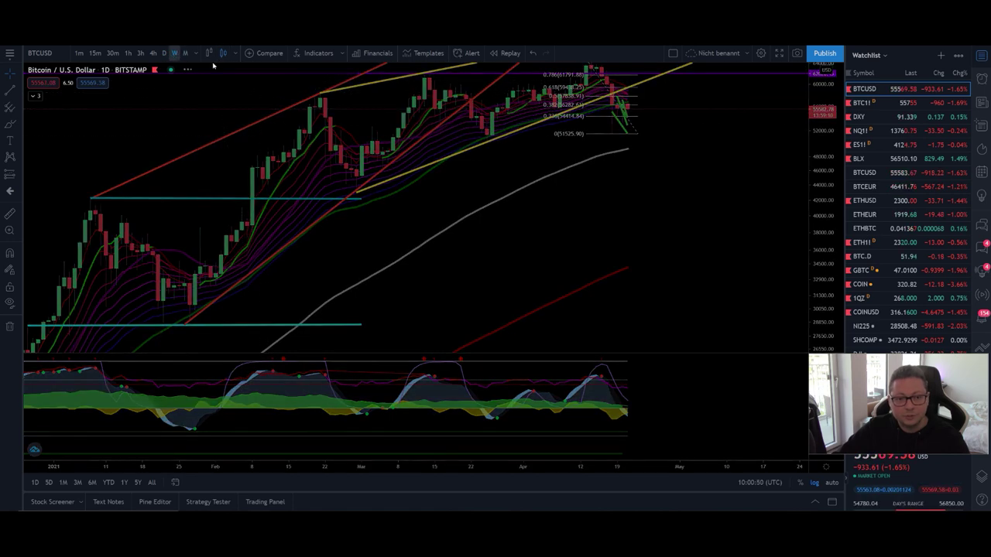
left_click(174, 53)
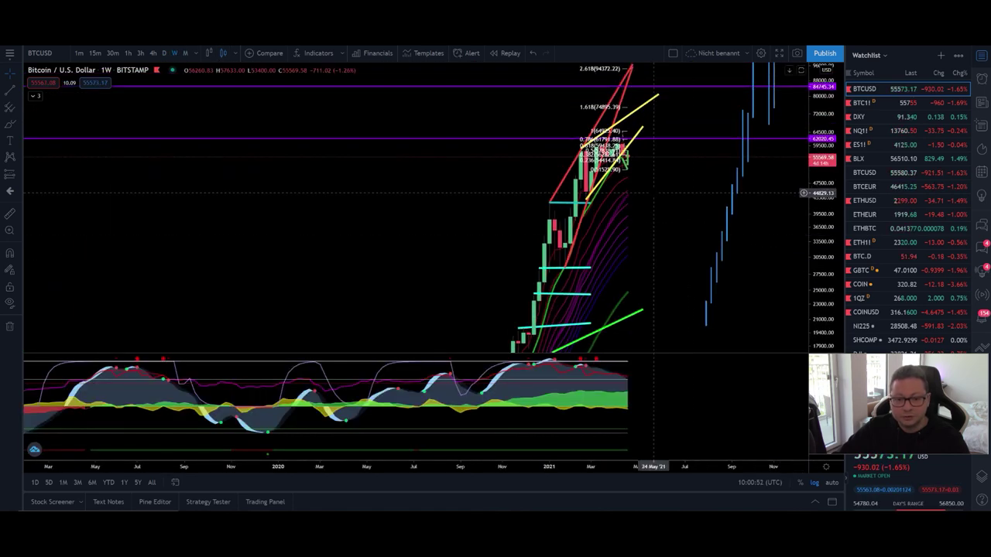
left_click(164, 52)
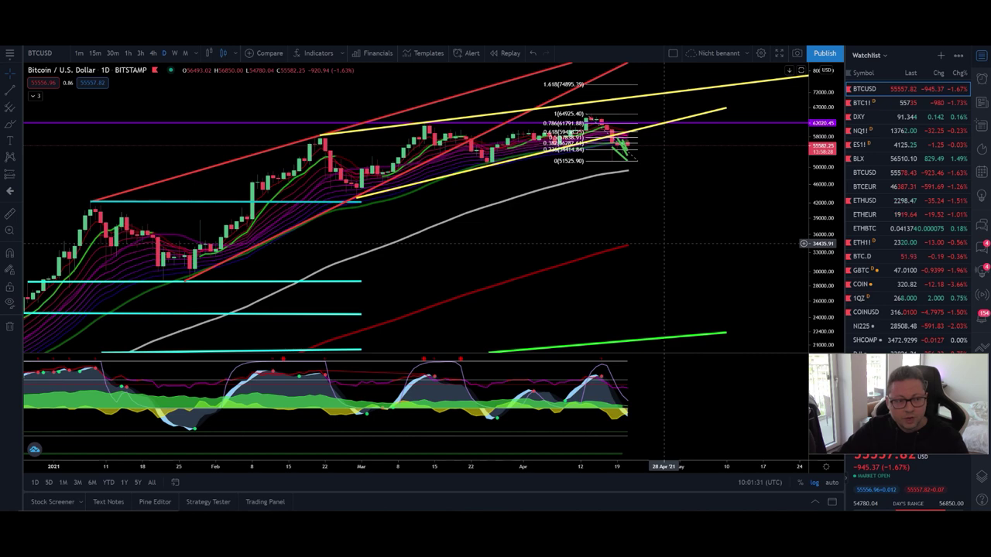
left_click(153, 54)
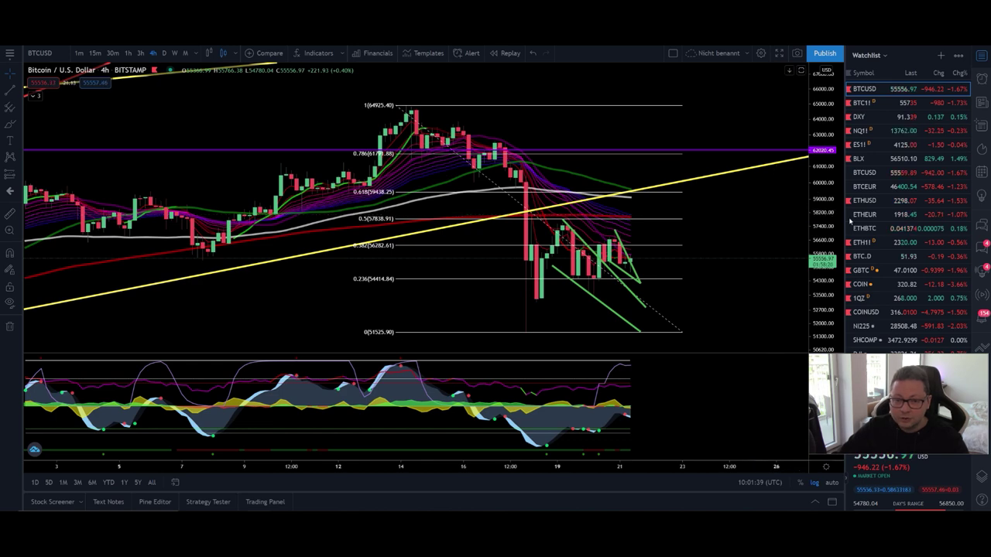
left_click(882, 201)
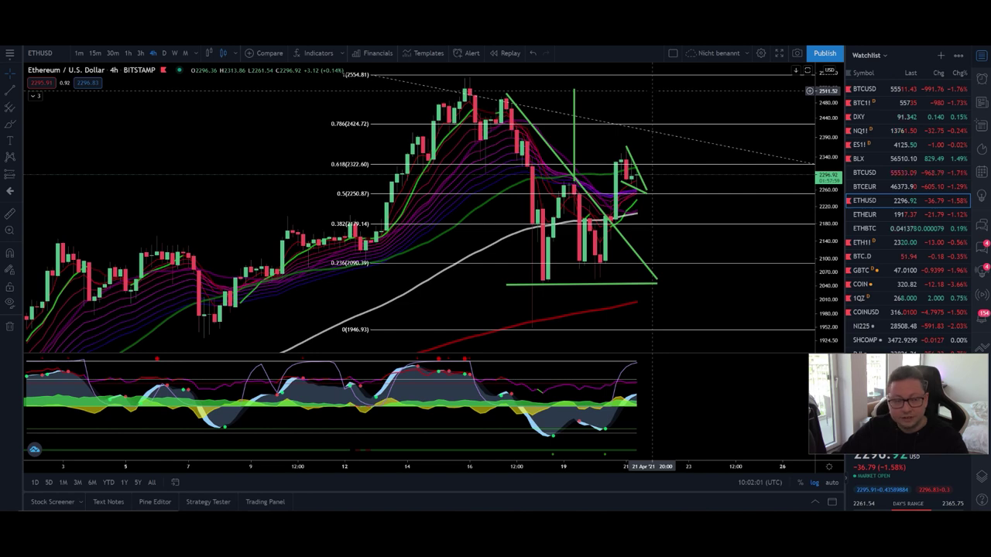
left_click(915, 91)
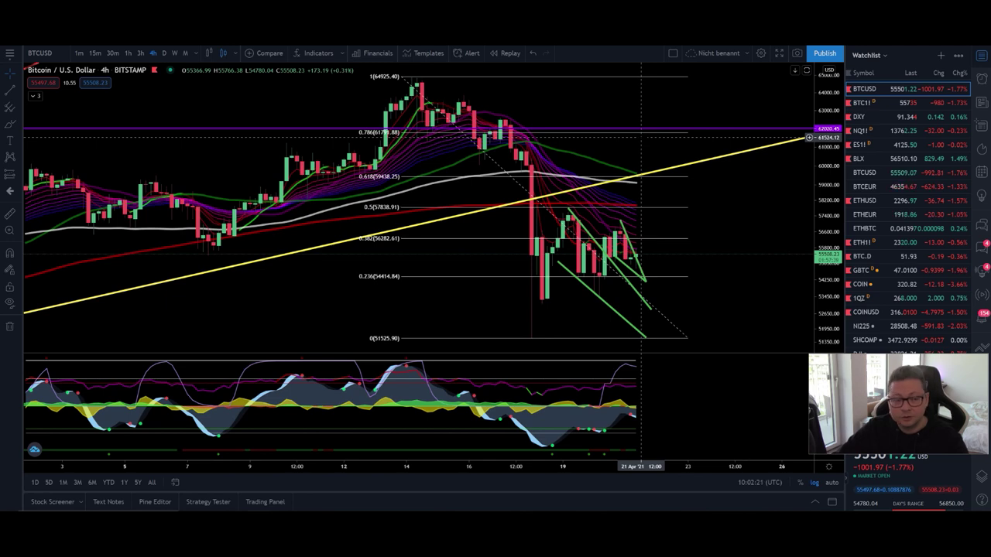
left_click(161, 53)
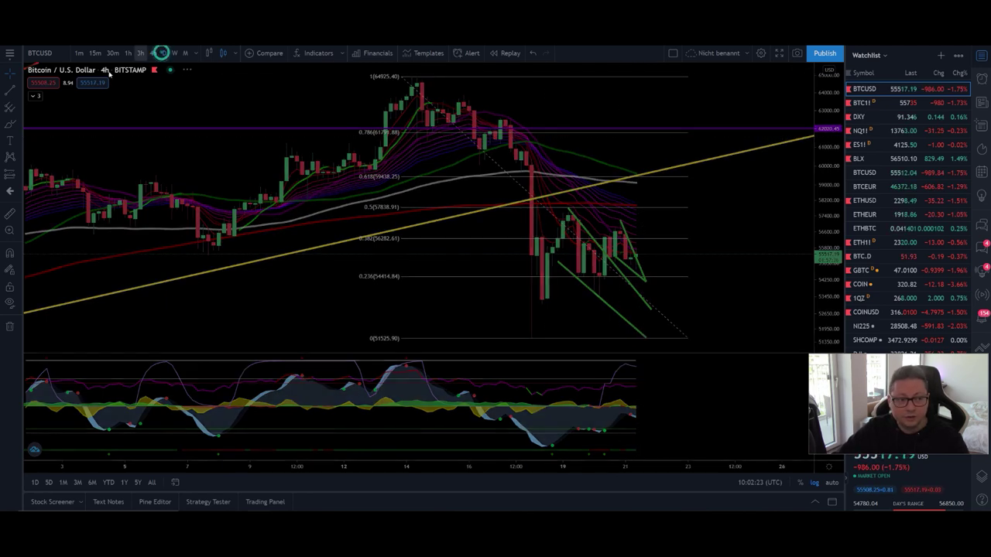
left_click(883, 118)
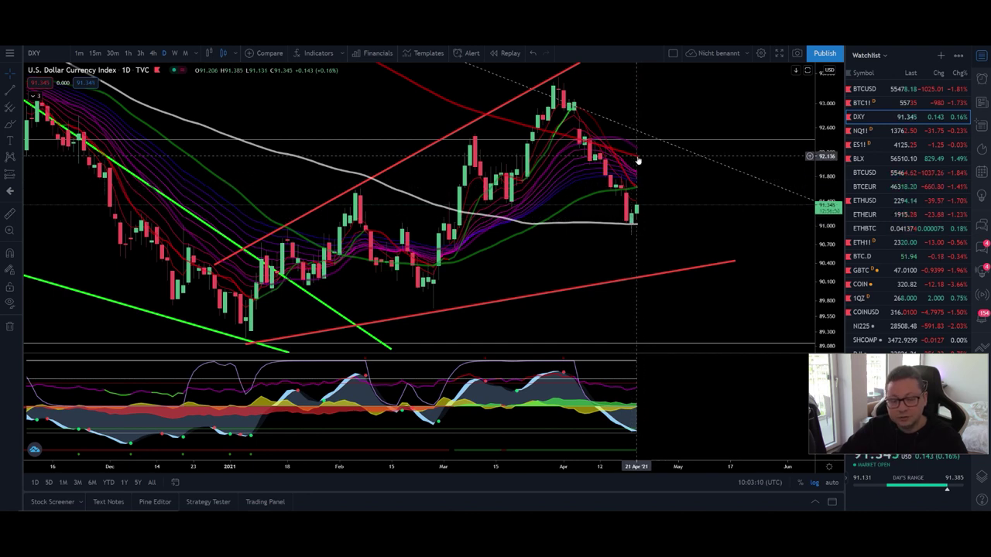
Pan the DXY daily chart to show earlier dates and space after the latest candle.
left_click_drag(639, 162, 614, 201)
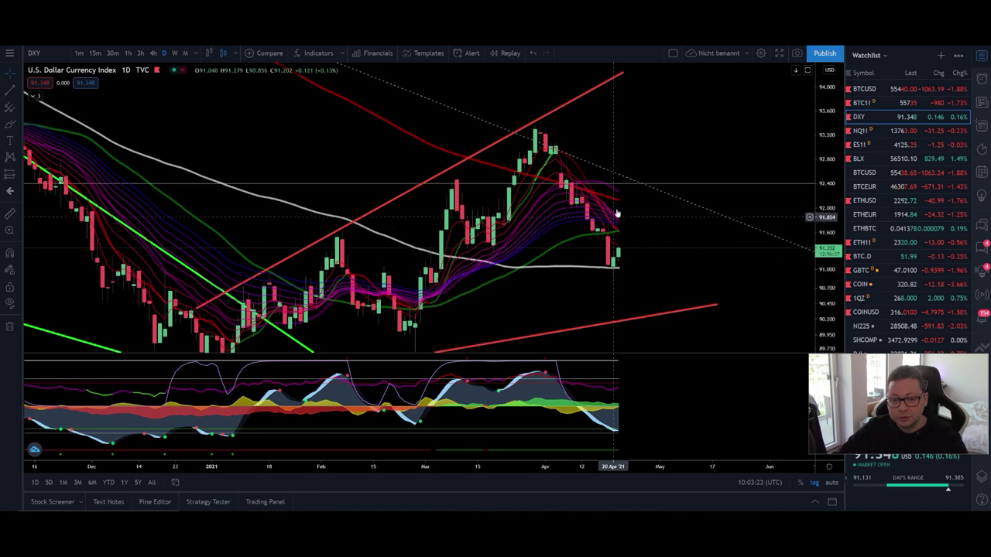
left_click_drag(644, 158, 658, 117)
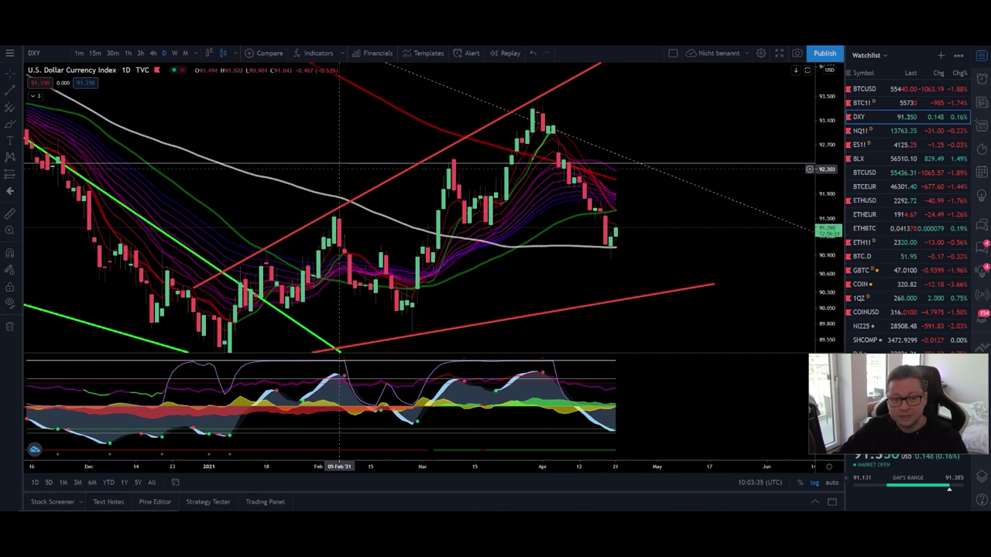
left_click_drag(333, 167, 400, 163)
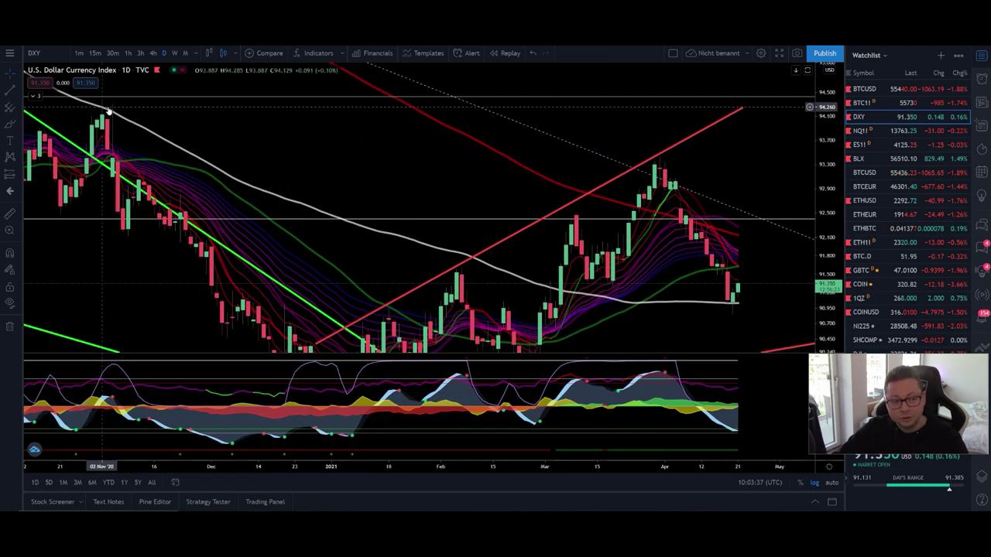
left_click_drag(707, 298, 623, 269)
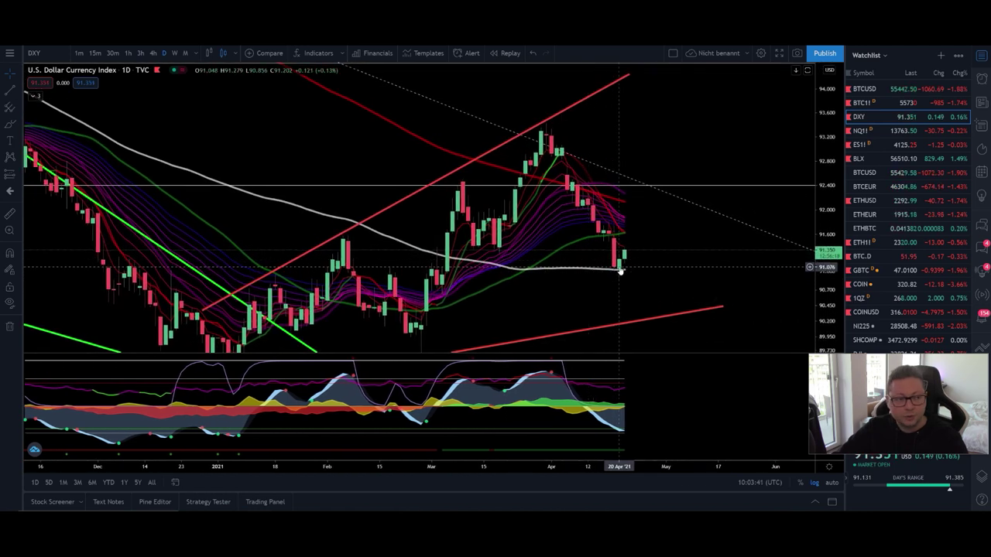
left_click(916, 133)
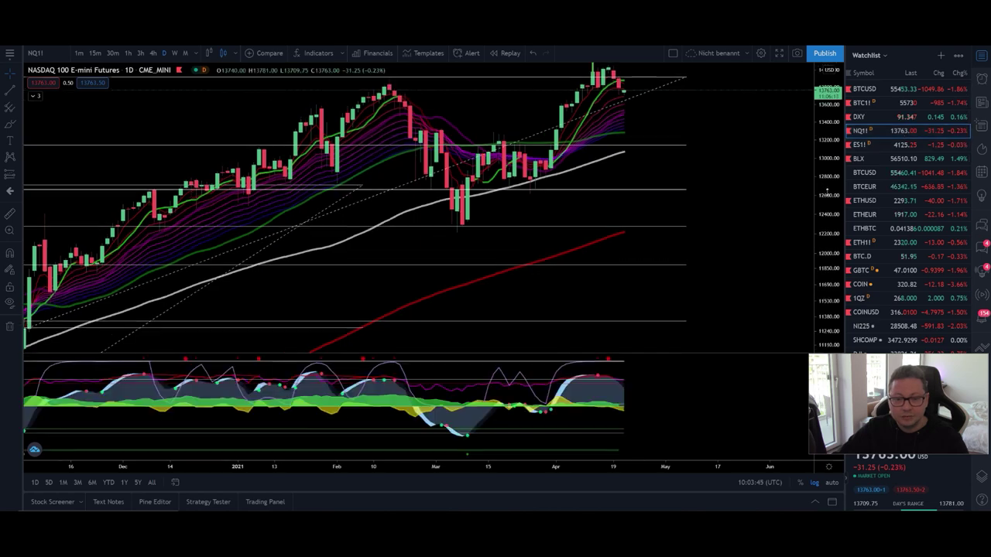
Zoom the NQ1! chart in on the recent candles since March.
scroll(764, 154, "up", 3)
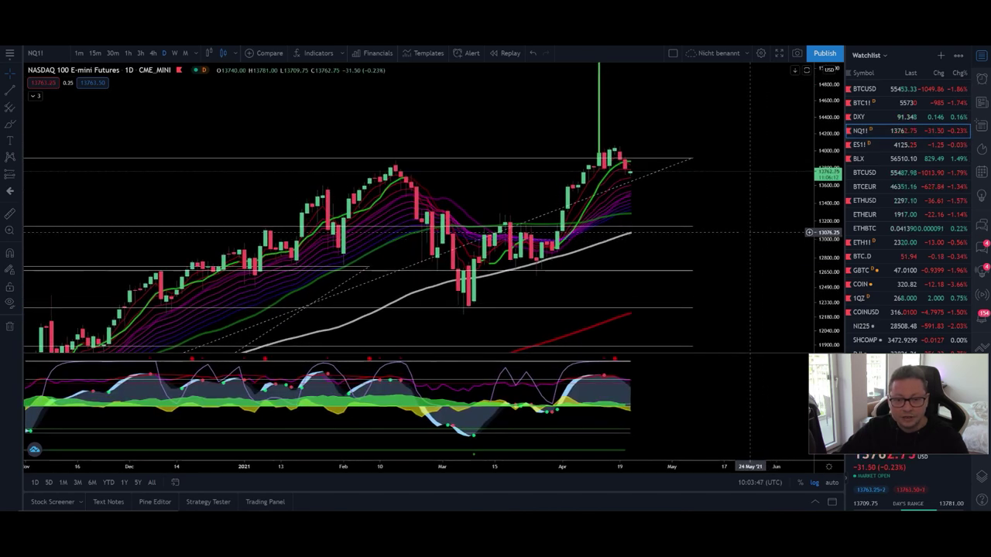
left_click_drag(750, 233, 663, 223)
scroll(643, 218, "left", 3)
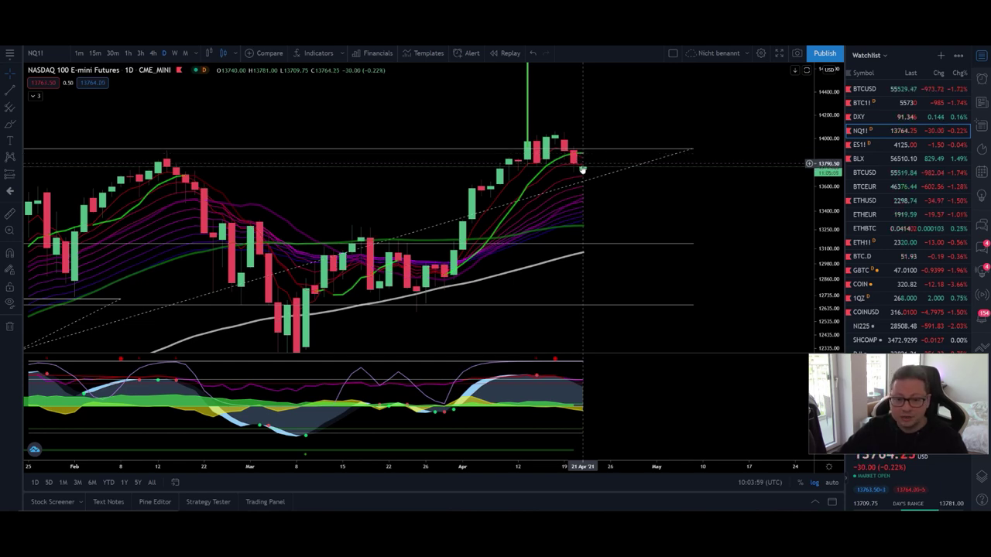
scroll(579, 157, "up", 3)
left_click_drag(488, 193, 551, 195)
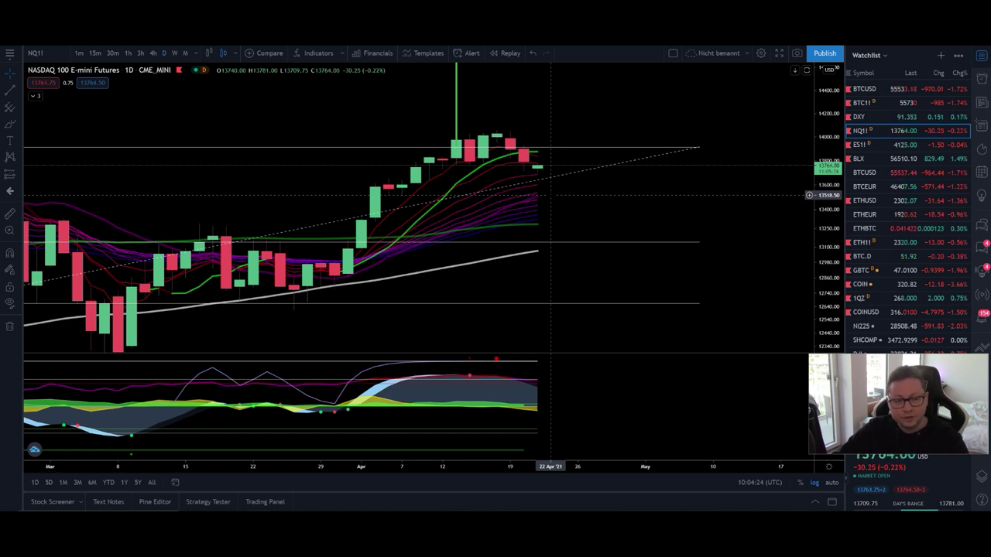
Step back to DXY, then load BTCUSD on 4-hour candles and switch to Bybit.
key("Up")
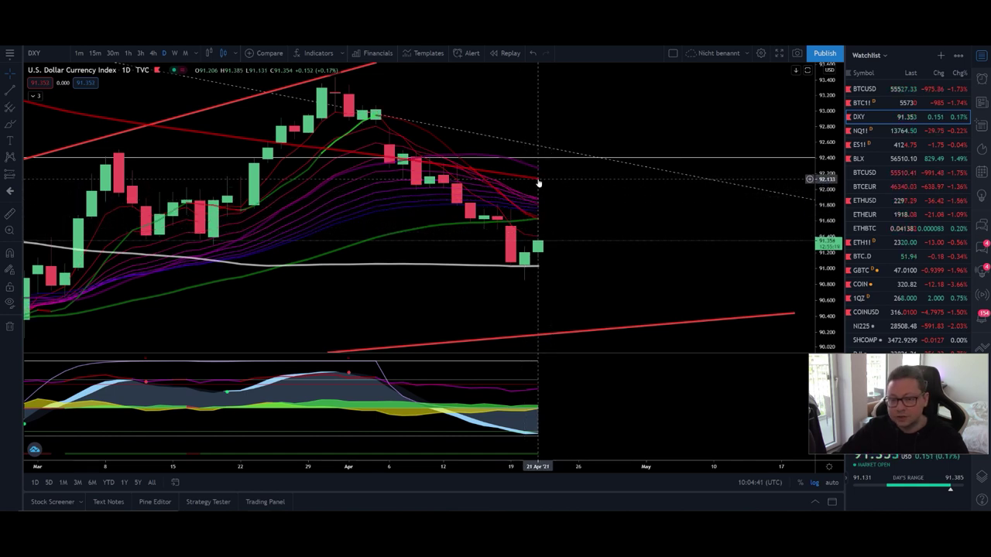
left_click(900, 90)
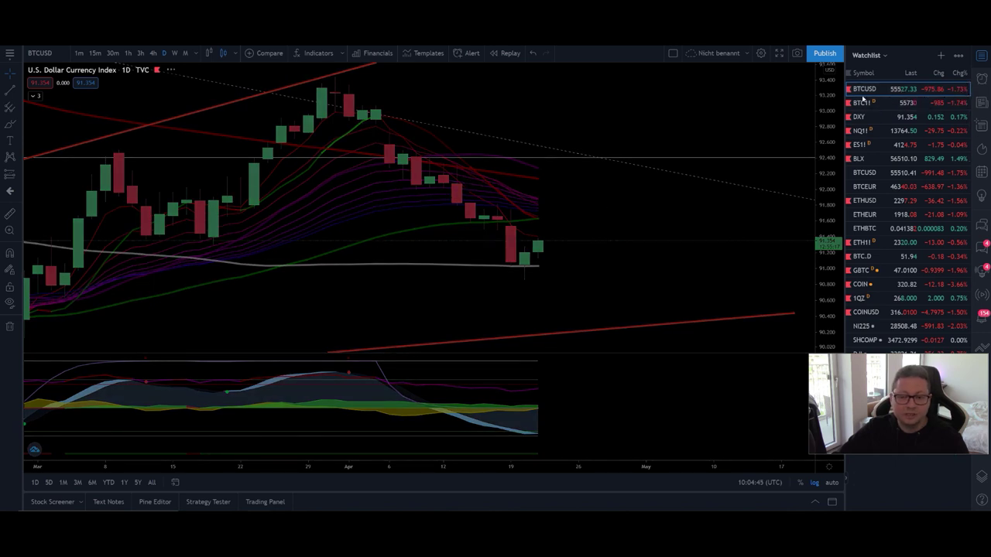
left_click(153, 51)
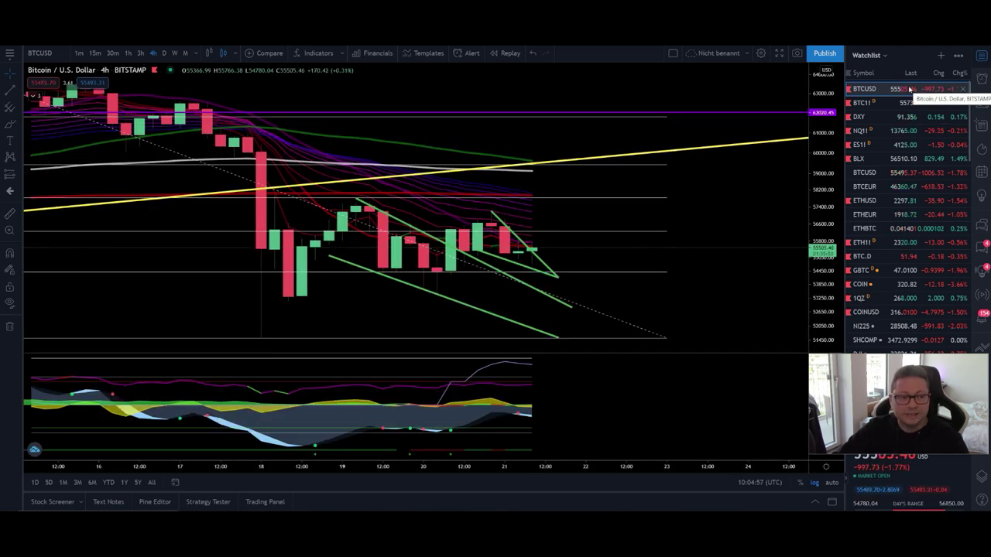
key("alt+Tab")
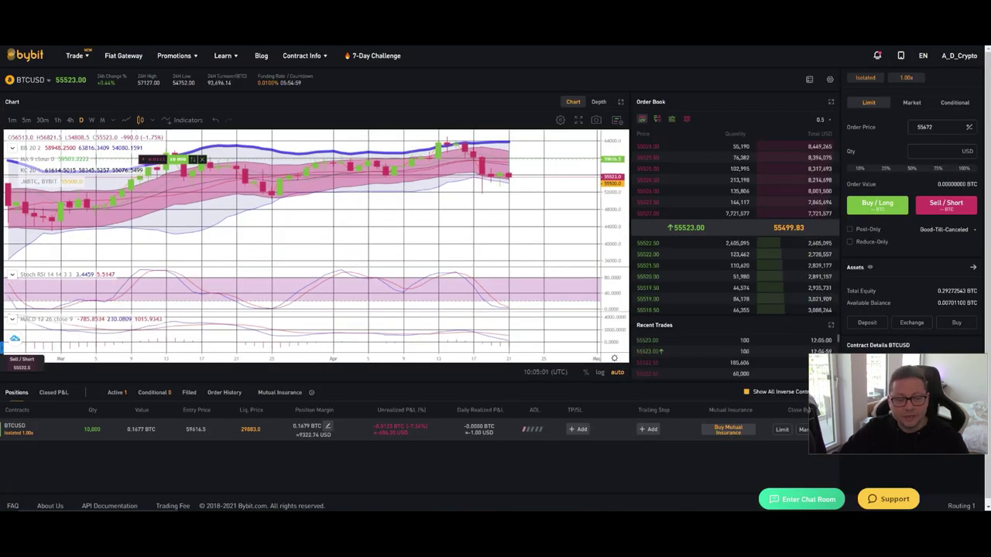
Return to TradingView and set the Bitcoin chart to 1-hour candles by typing 60.
key("alt+Tab")
type("60")
key("Return")
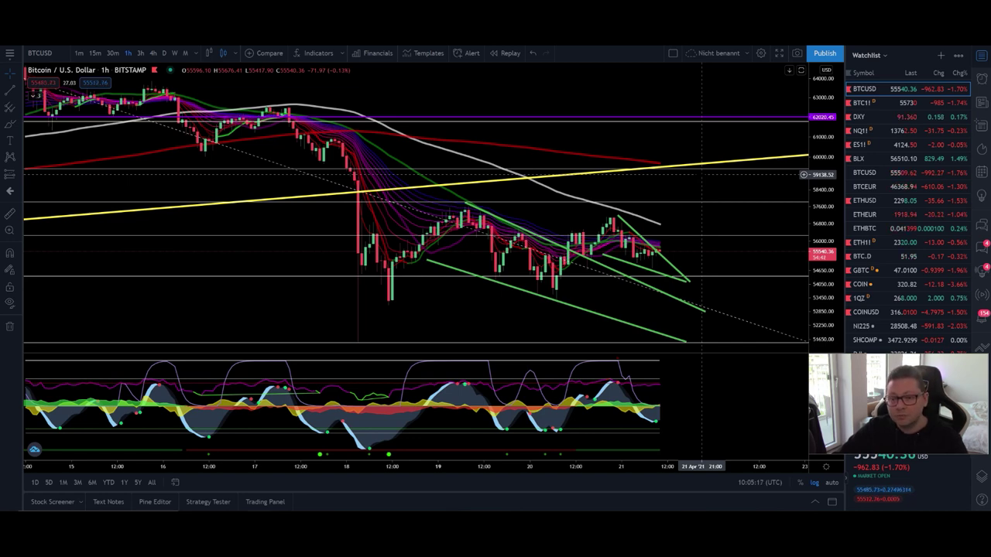
Load the BTC1! CME Bitcoin futures chart from the watchlist on the 1-hour timeframe.
left_click(898, 105)
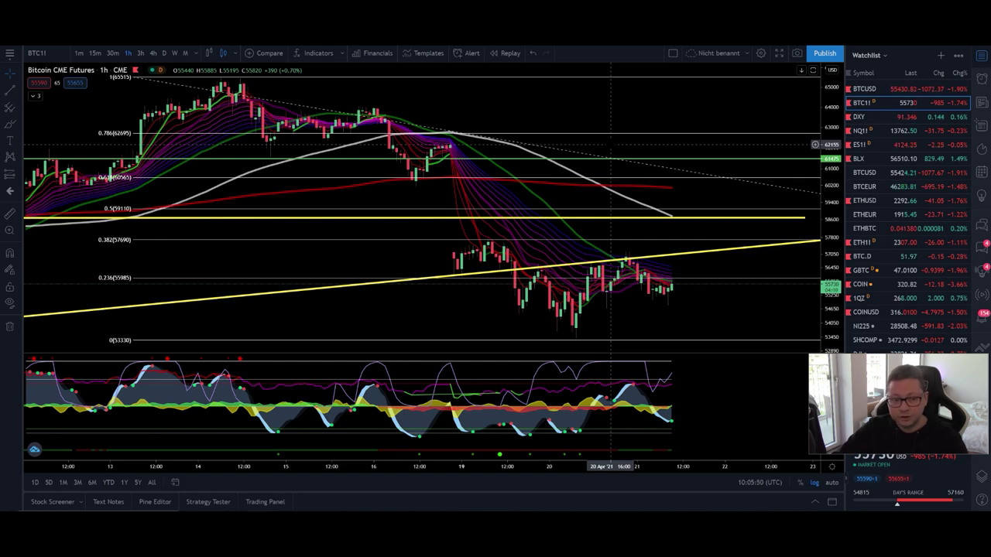
left_click_drag(611, 145, 644, 221)
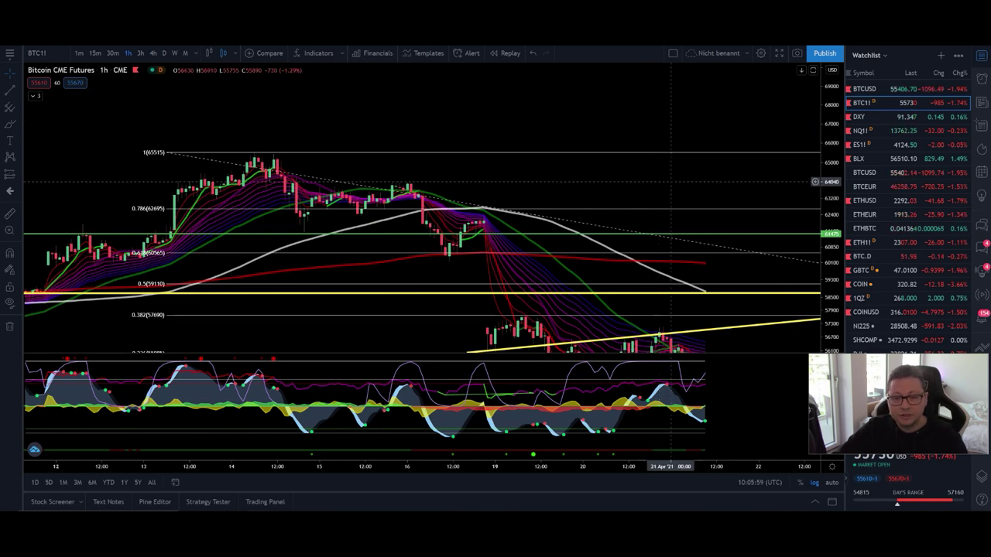
left_click_drag(662, 182, 636, 109)
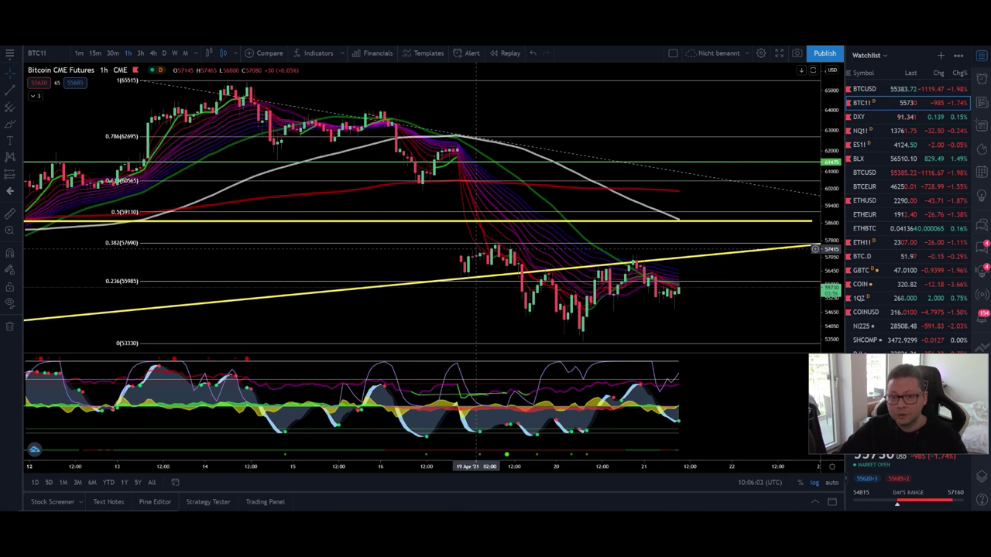
left_click_drag(674, 116, 623, 230)
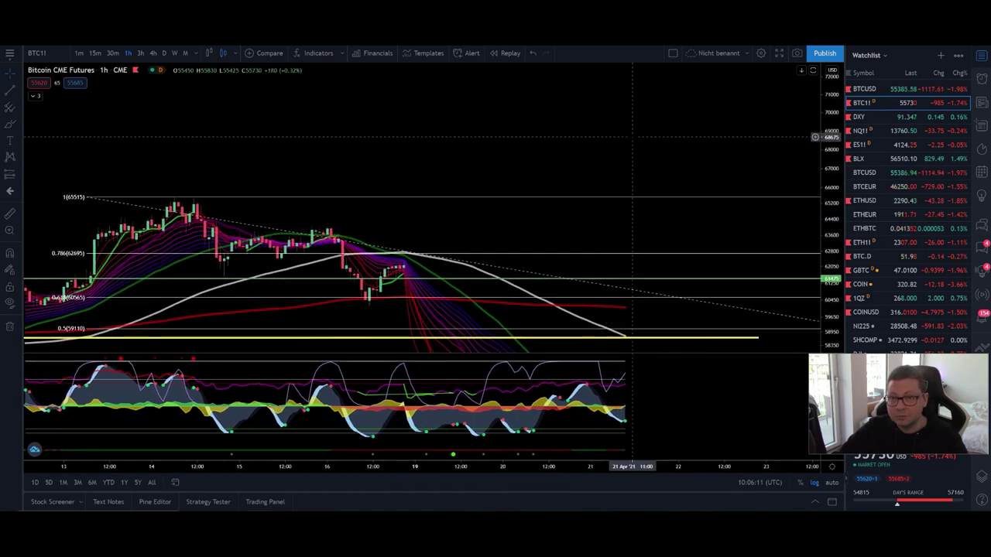